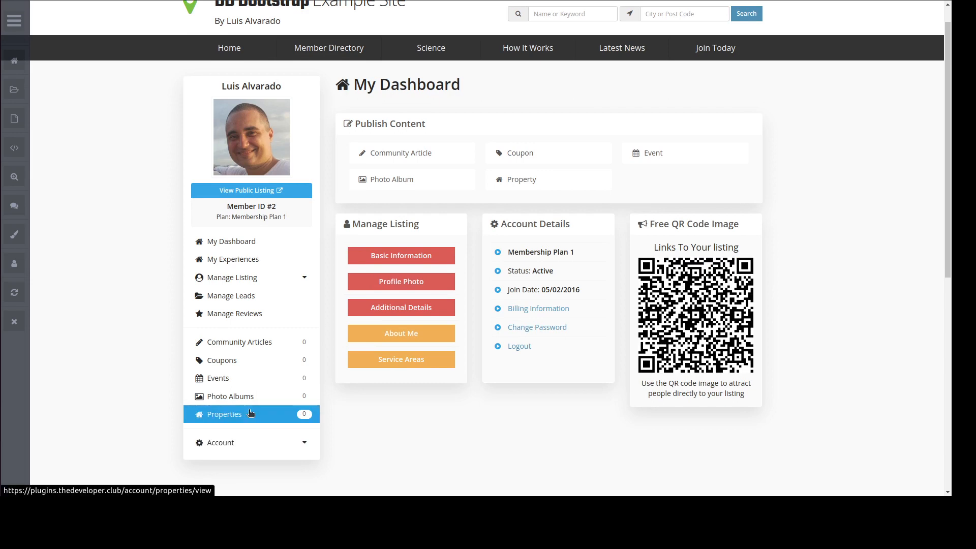
# - Open the member account's Properties section and start a new property listing
pyautogui.click(250, 413)
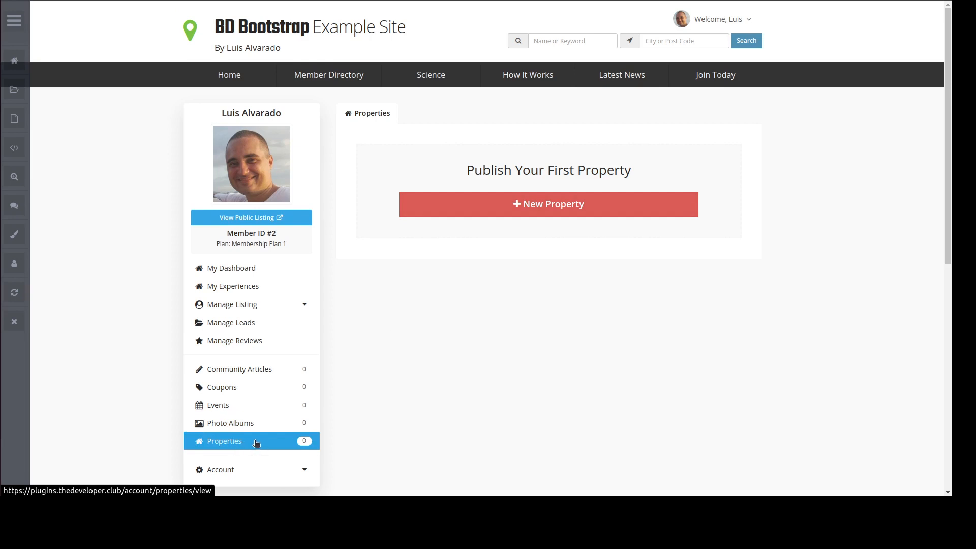
pyautogui.click(569, 213)
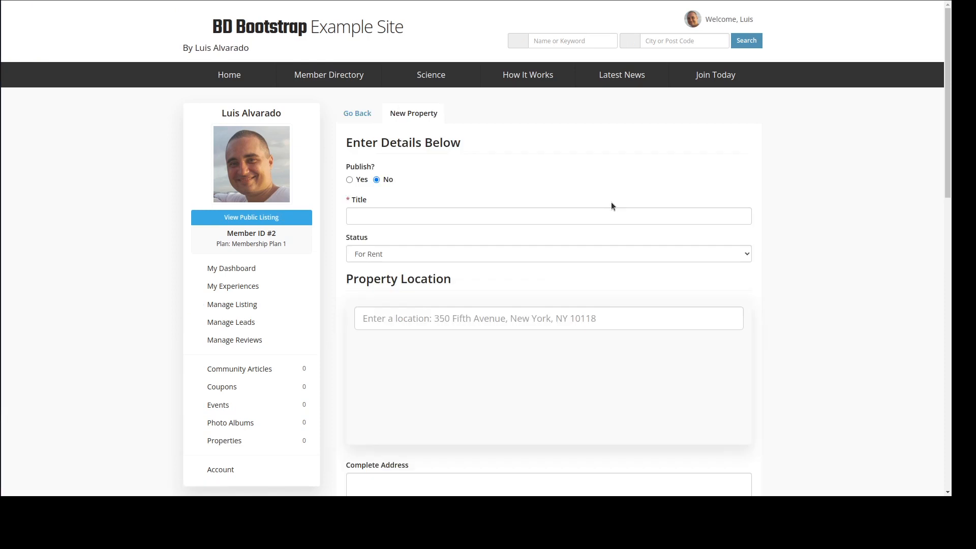
pyautogui.scroll(-2, 503, 128)
pyautogui.scroll(1, 353, 162)
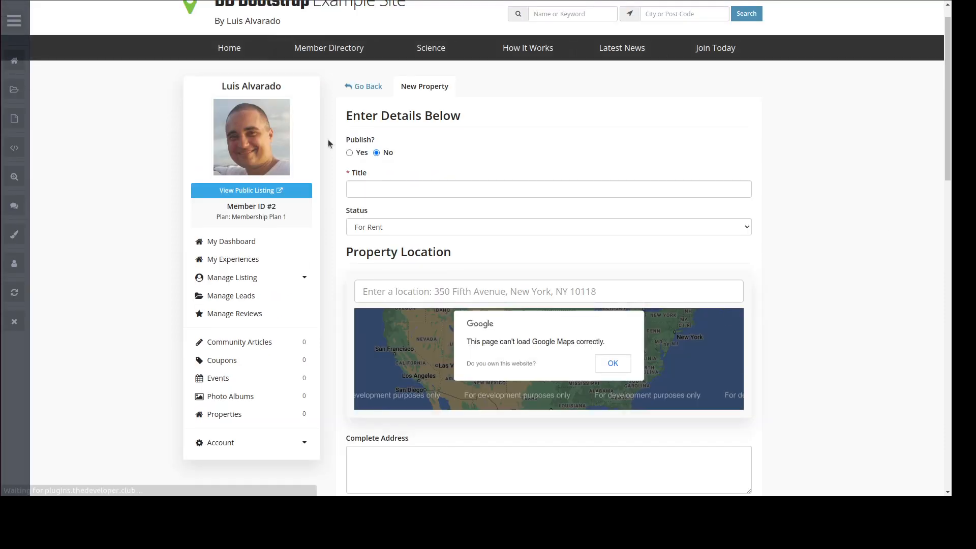
# - Examine the available Status options on the new property form and dismiss the Google Maps error
pyautogui.click(363, 194)
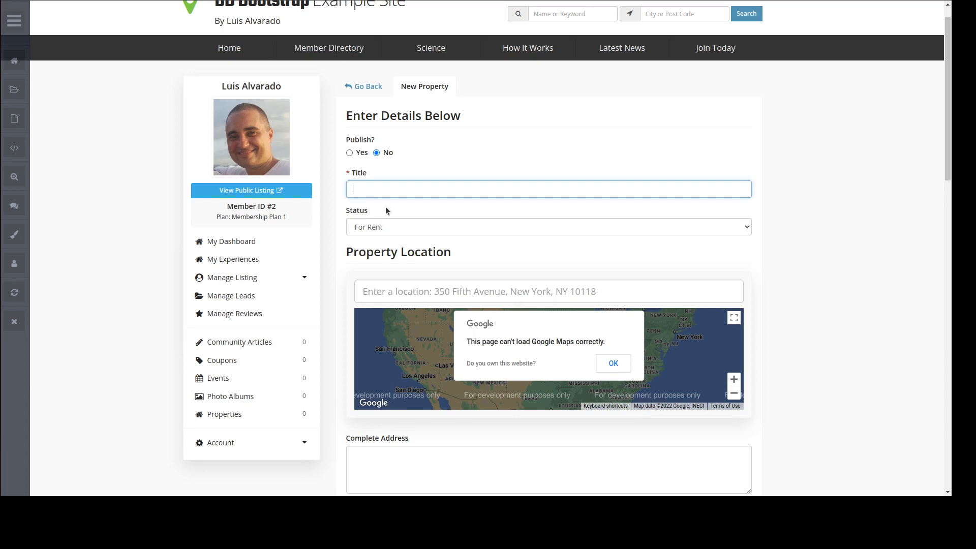
pyautogui.click(390, 229)
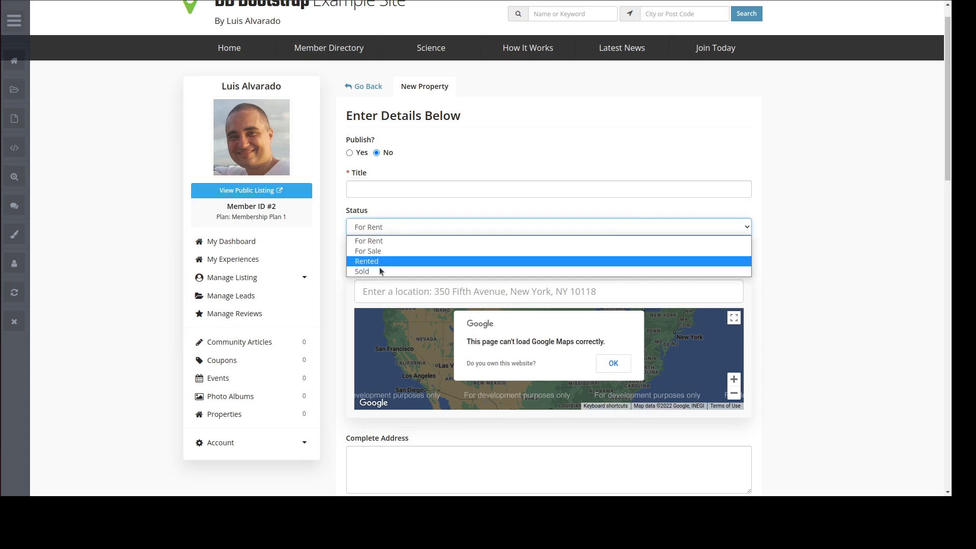
pyautogui.click(844, 279)
pyautogui.scroll(-2, 844, 279)
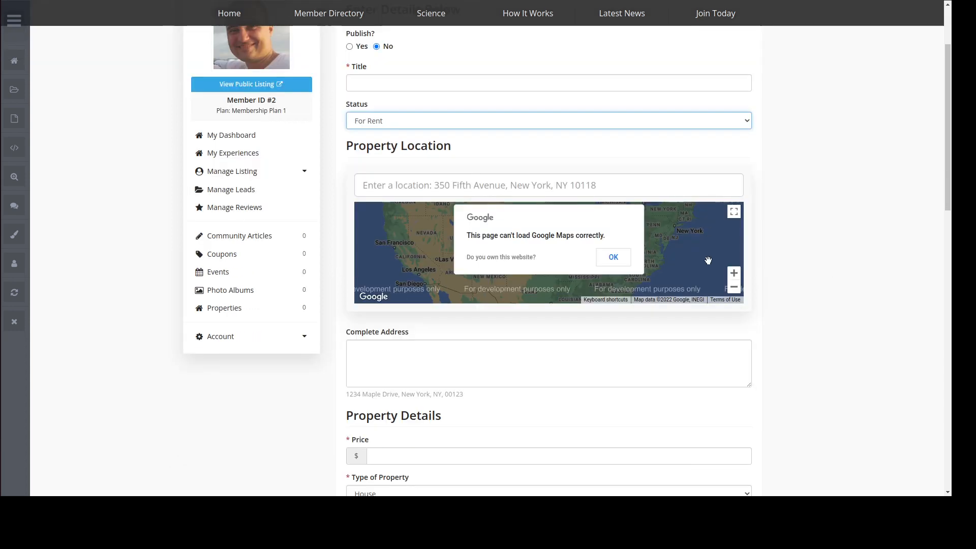
pyautogui.click(618, 256)
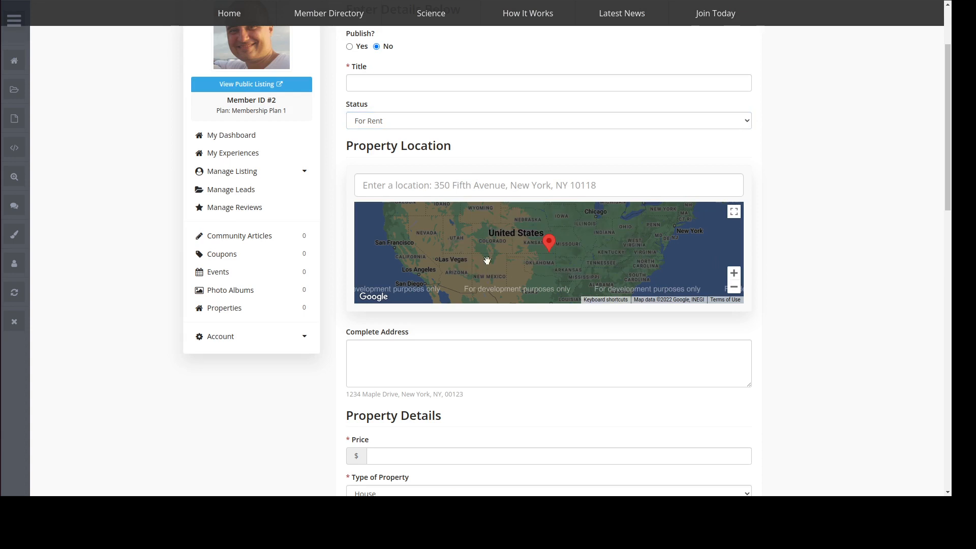
# - Examine the location, address and Property Details fields of the form, including the Beds and Baths choices
pyautogui.scroll(-1, 920, 289)
pyautogui.scroll(-5, 919, 289)
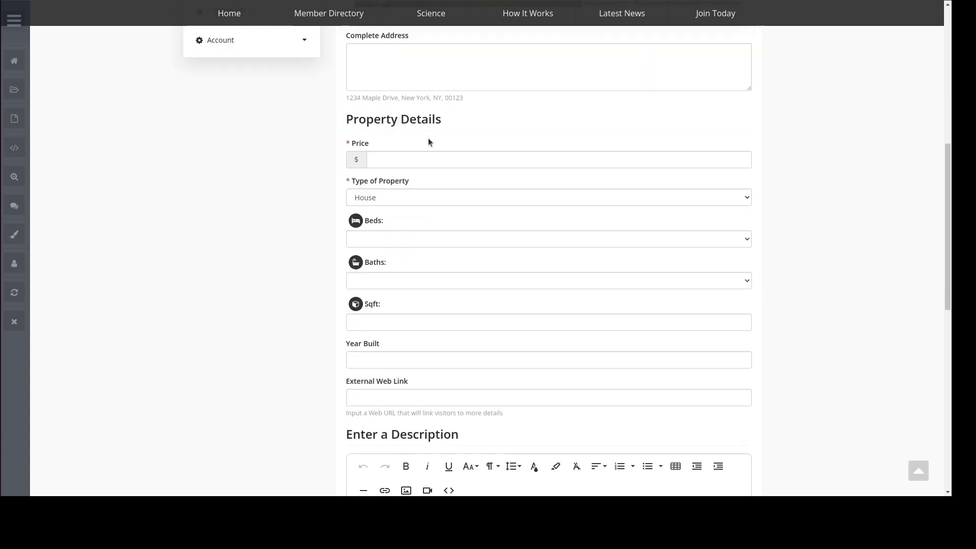
pyautogui.scroll(-3, 446, 163)
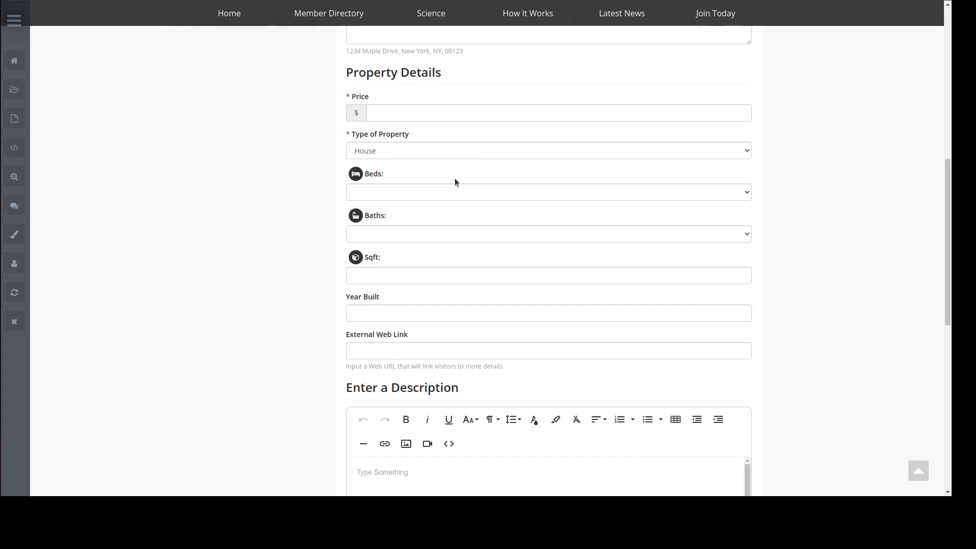
pyautogui.scroll(3, 451, 303)
pyautogui.scroll(4, 405, 168)
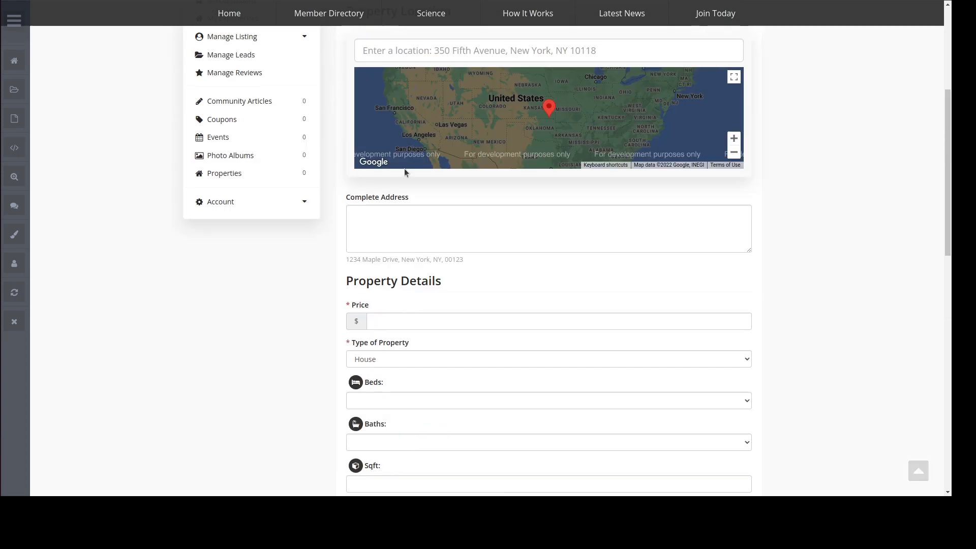
pyautogui.scroll(-3, 928, 237)
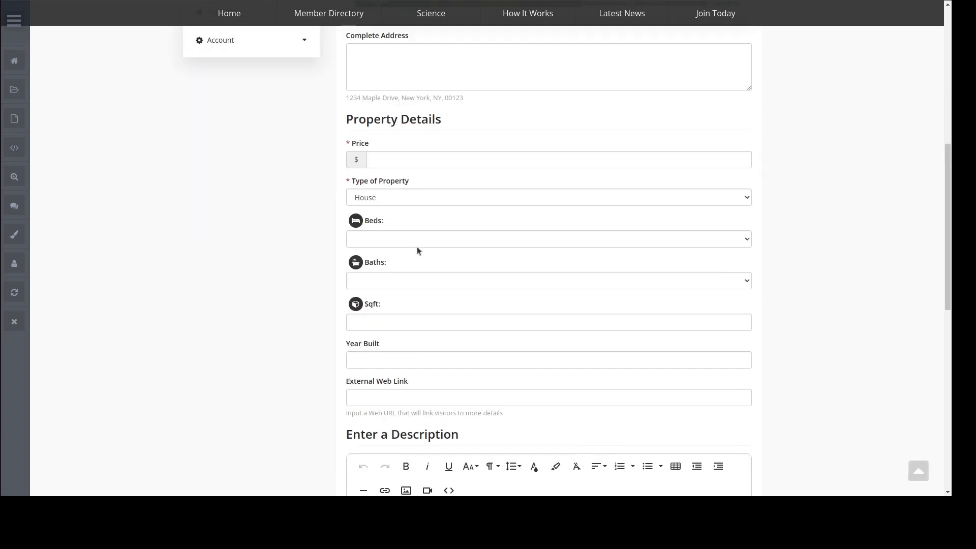
pyautogui.click(385, 240)
pyautogui.scroll(-1, 396, 350)
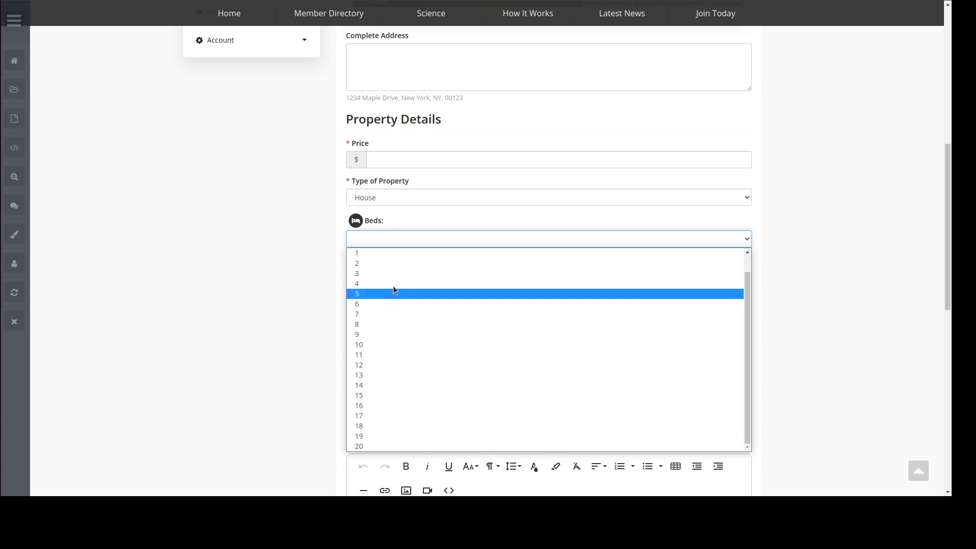
pyautogui.click(264, 264)
pyautogui.click(356, 280)
pyautogui.click(297, 299)
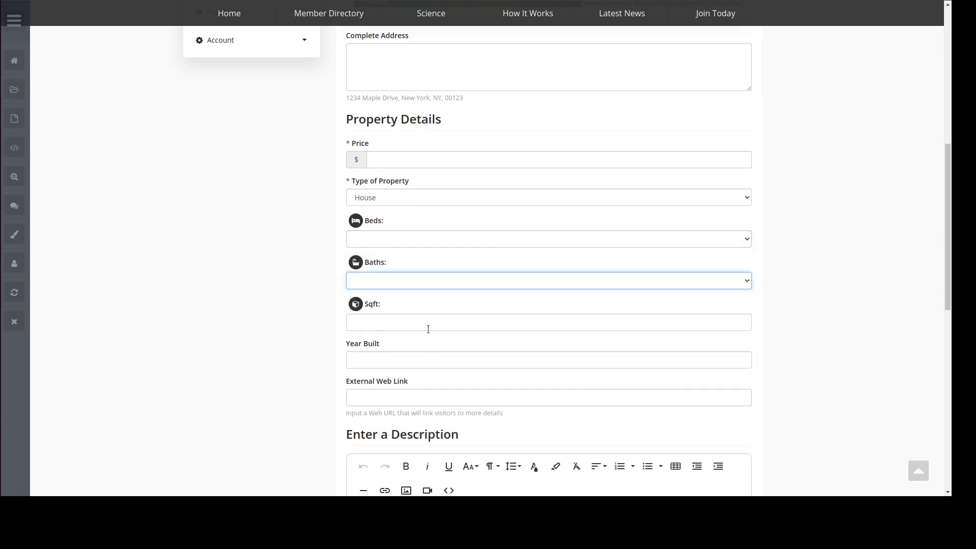
# - Enter 0 as the Sqft value in the Property Details and return to the beginning of the form
pyautogui.click(440, 325)
pyautogui.write('3')
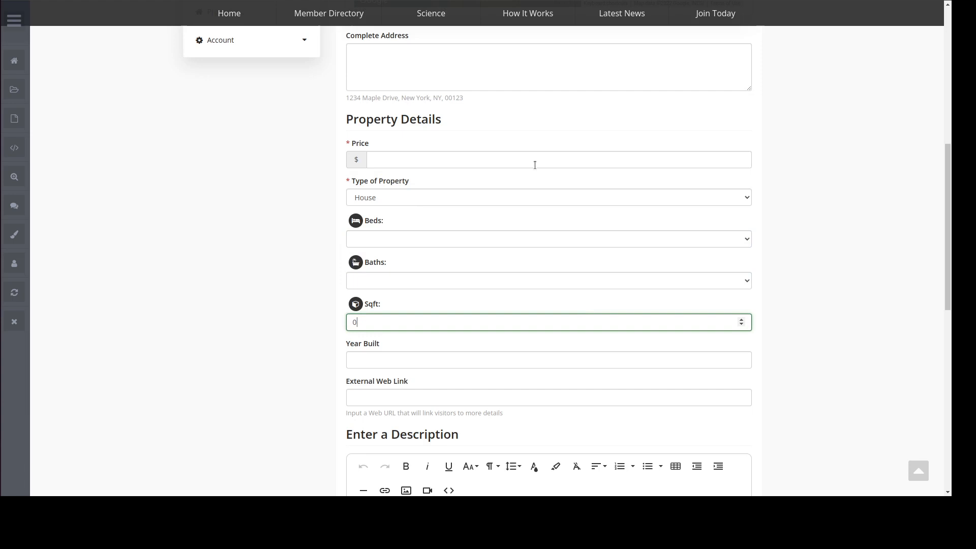
pyautogui.click(842, 194)
pyautogui.scroll(8, 936, 301)
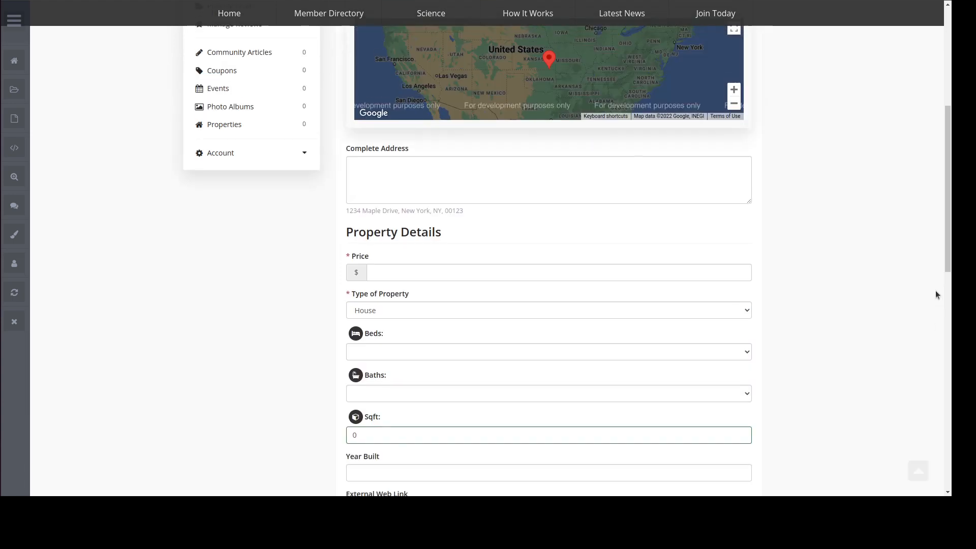
pyautogui.scroll(-2, 897, 250)
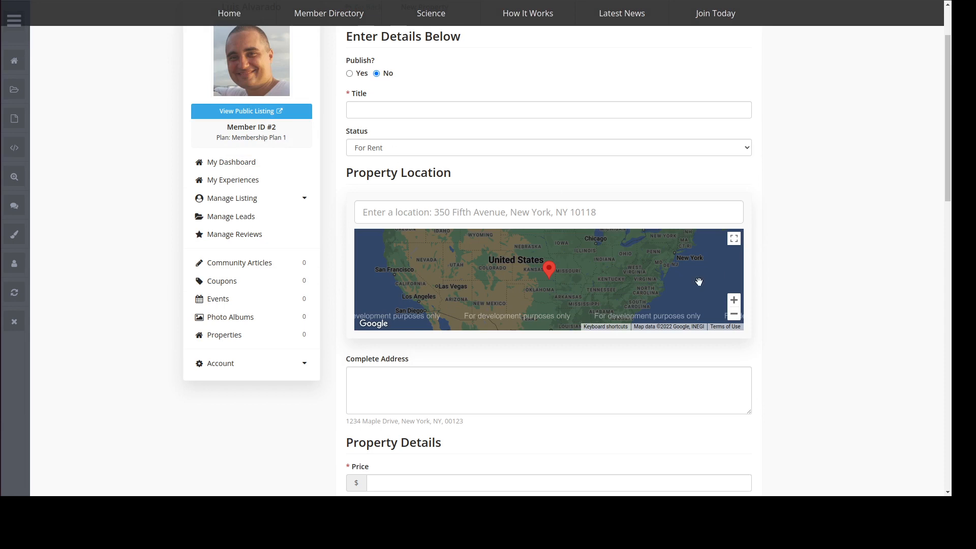
pyautogui.scroll(3, 822, 226)
pyautogui.scroll(-1, 821, 226)
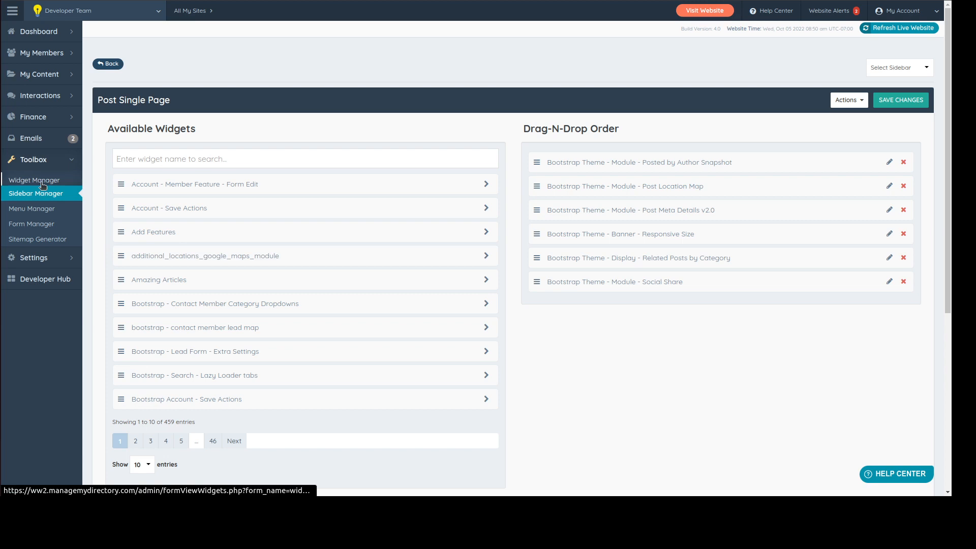
# - In the site's admin area, open the default Feature - Properties form from the Form Manager for customization
pyautogui.click(40, 223)
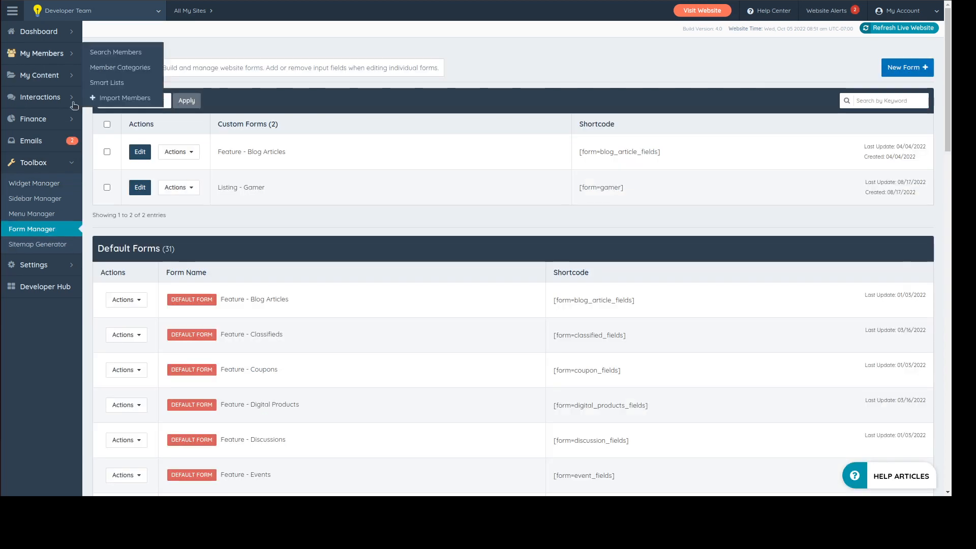
pyautogui.scroll(-6, 367, 145)
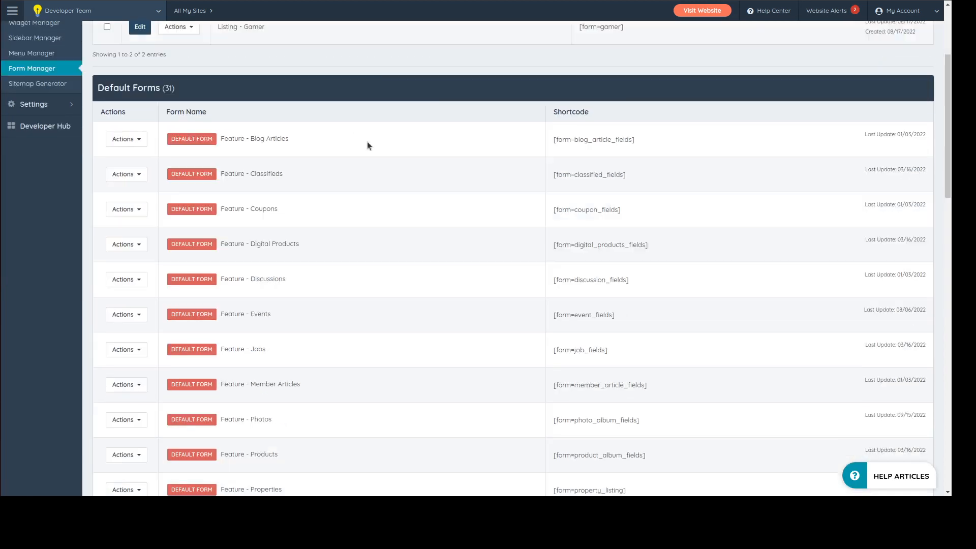
pyautogui.scroll(-2, 357, 220)
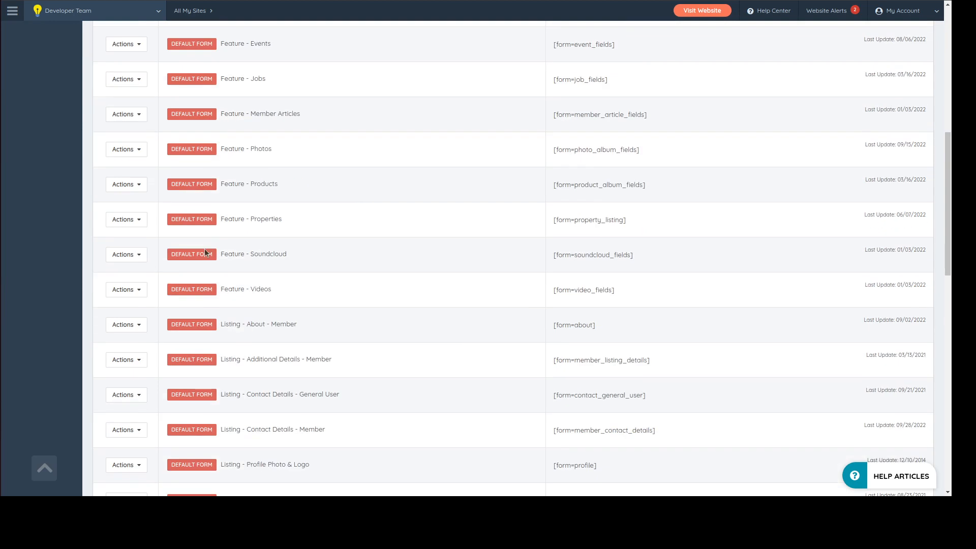
pyautogui.moveTo(224, 222); pyautogui.dragTo(304, 220)
pyautogui.click(140, 226)
pyautogui.click(141, 253)
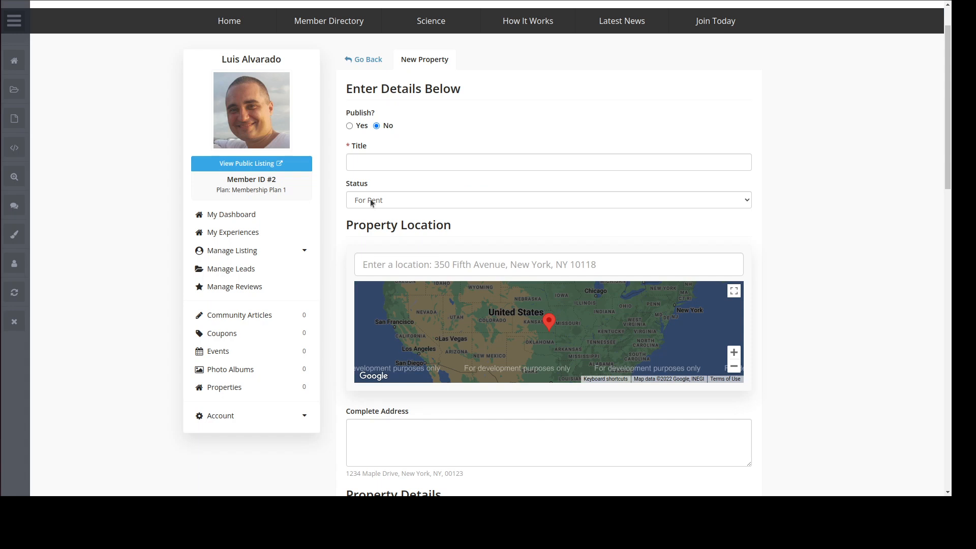
# - Check the Status field's label and its list of options on the member's New Property form
pyautogui.moveTo(347, 184); pyautogui.dragTo(373, 187)
pyautogui.click(374, 186)
pyautogui.click(373, 200)
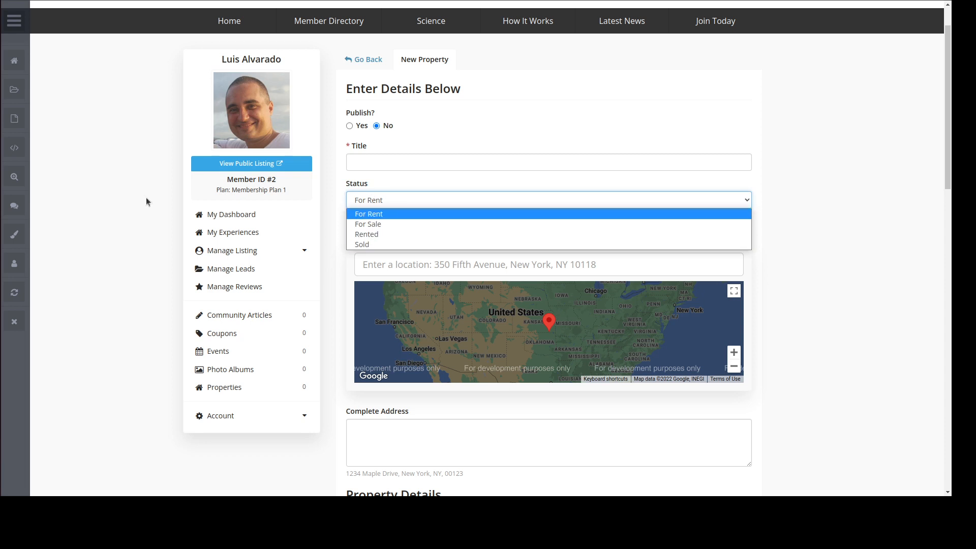
pyautogui.click(122, 186)
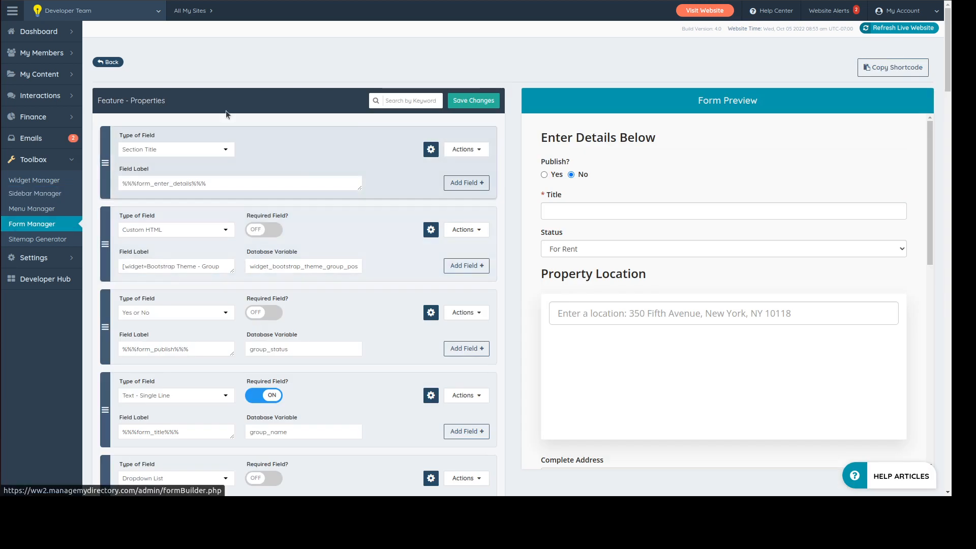
# - Change the property_status field's type to Checkboxes in the Feature - Properties form and save the form
pyautogui.scroll(-5, 380, 167)
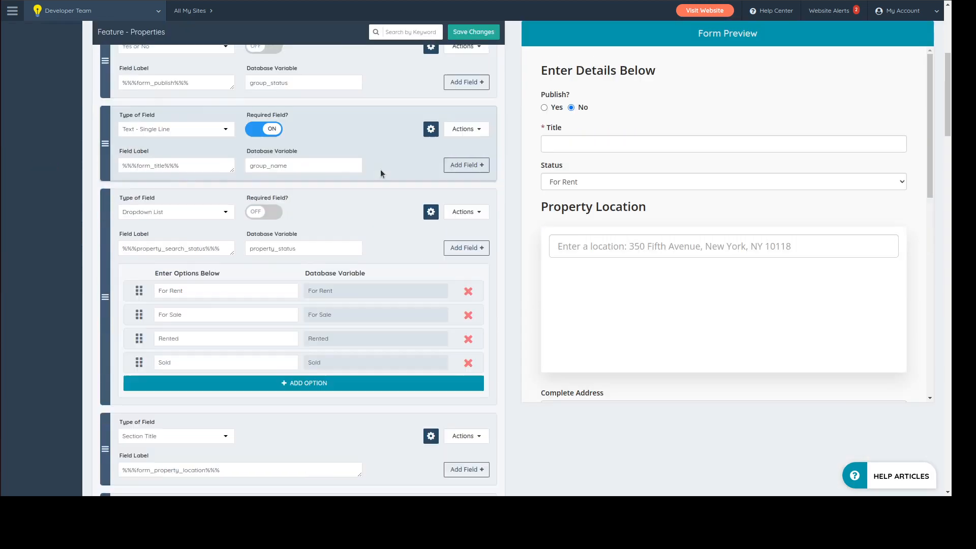
pyautogui.scroll(-2, 380, 171)
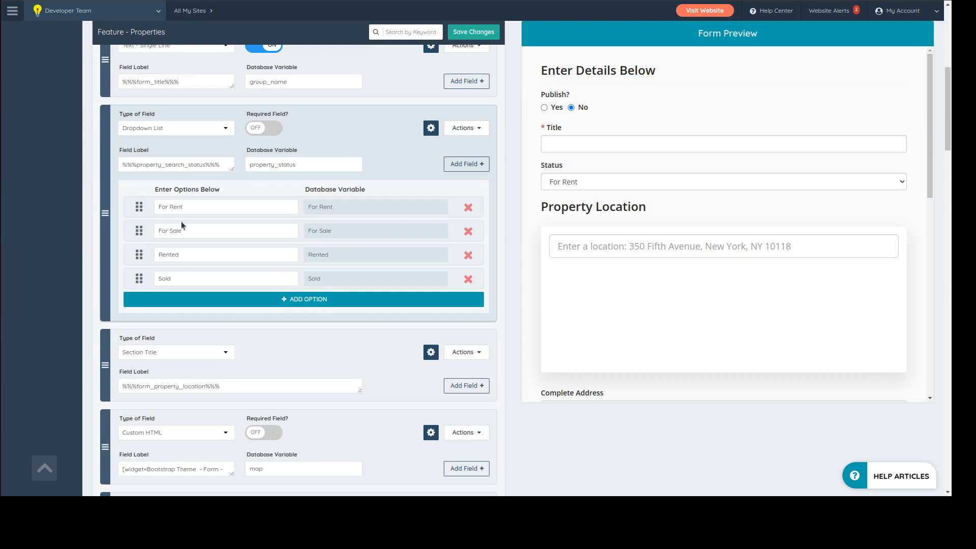
pyautogui.click(162, 130)
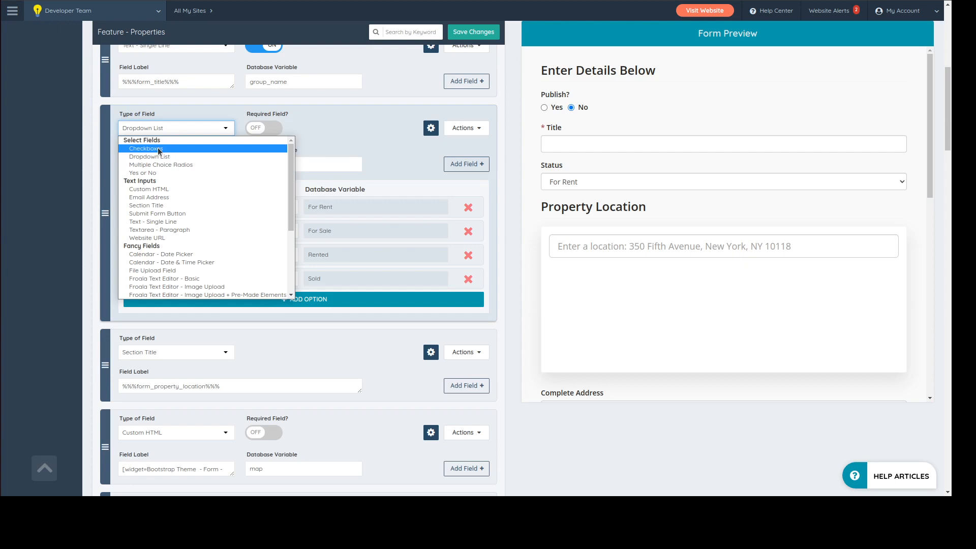
pyautogui.click(158, 149)
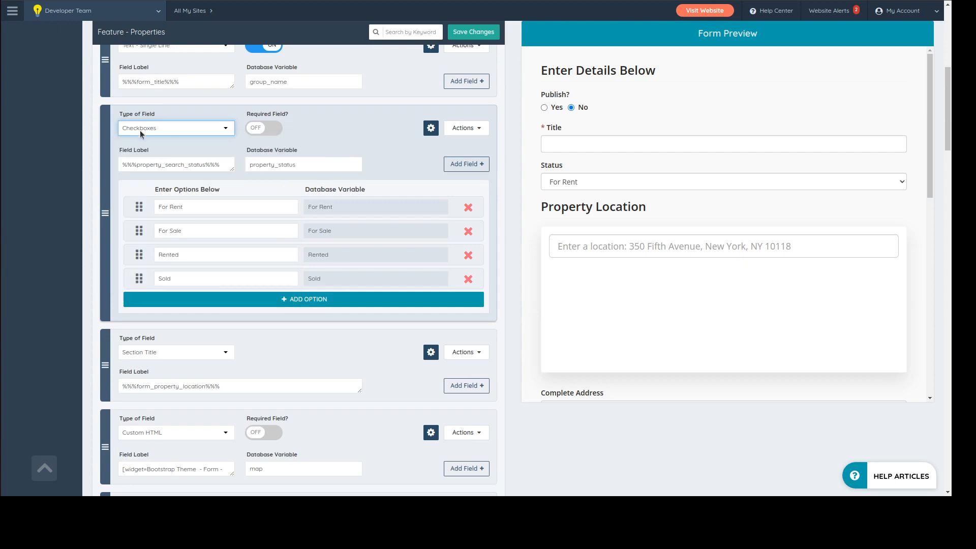
pyautogui.click(478, 33)
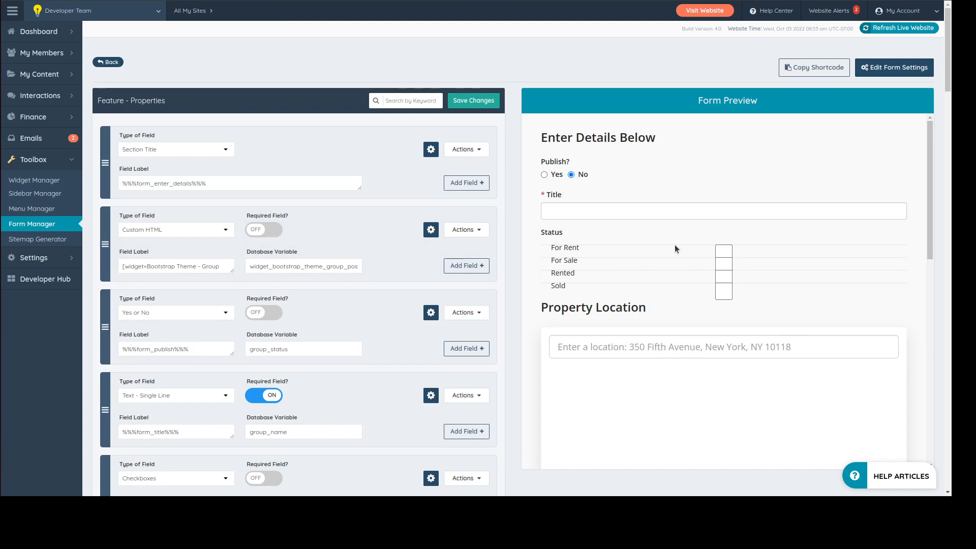
# - Remove the form-control CSS class from the property_status checkboxes field and save the form
pyautogui.scroll(-2, 681, 236)
pyautogui.click(638, 154)
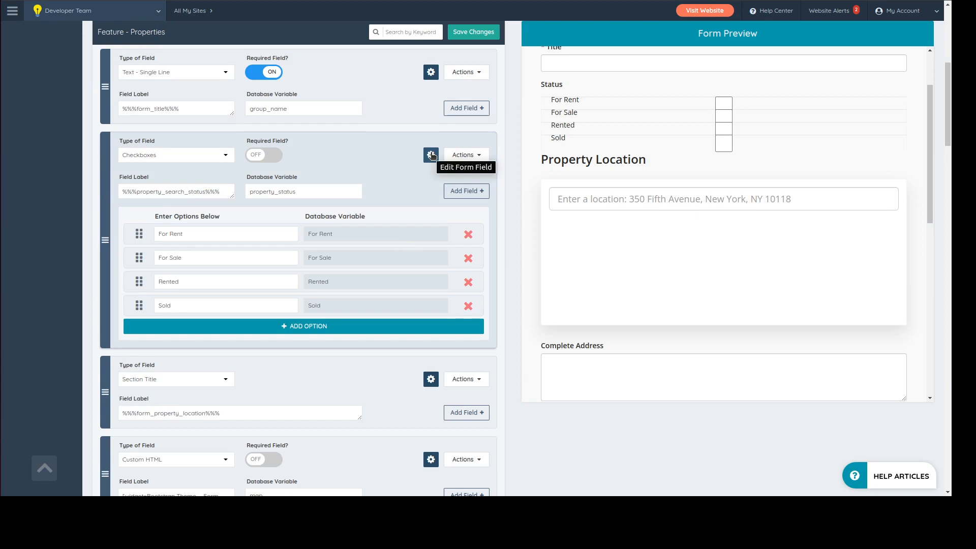
pyautogui.click(431, 155)
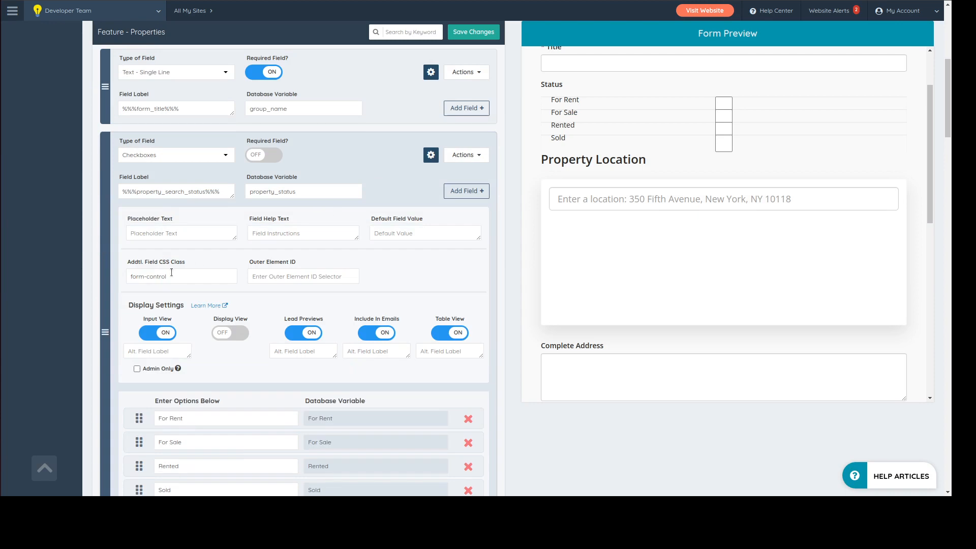
pyautogui.moveTo(172, 273); pyautogui.dragTo(108, 275)
pyautogui.press('BackSpace')
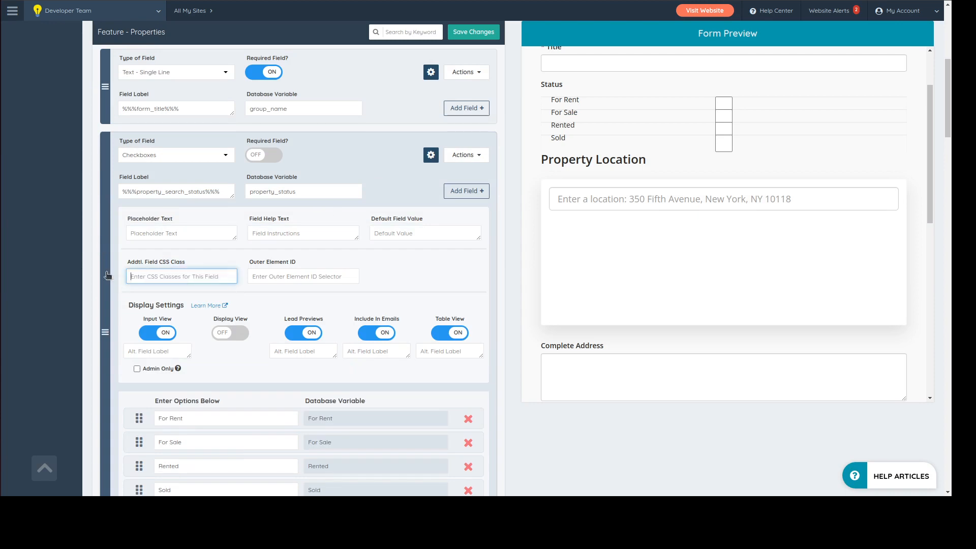
pyautogui.click(469, 32)
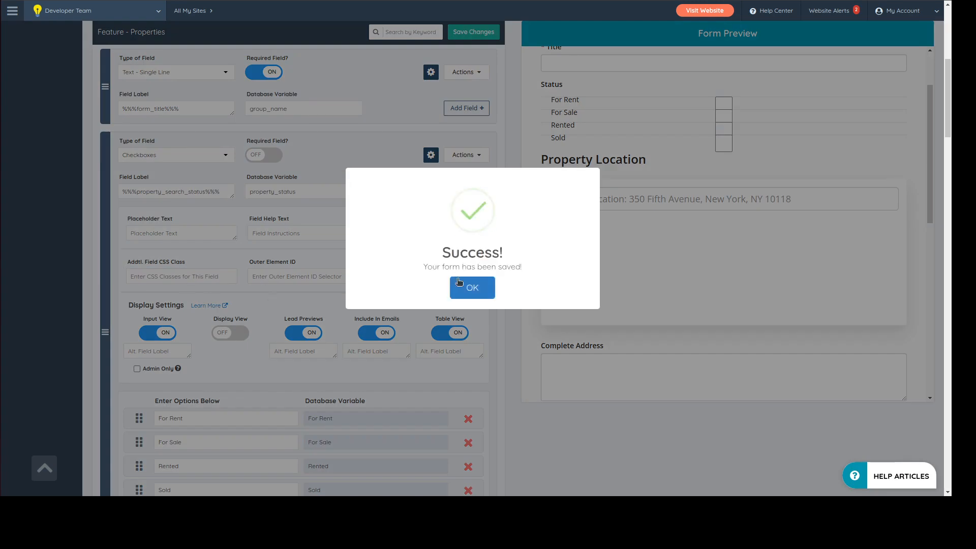
pyautogui.click(470, 286)
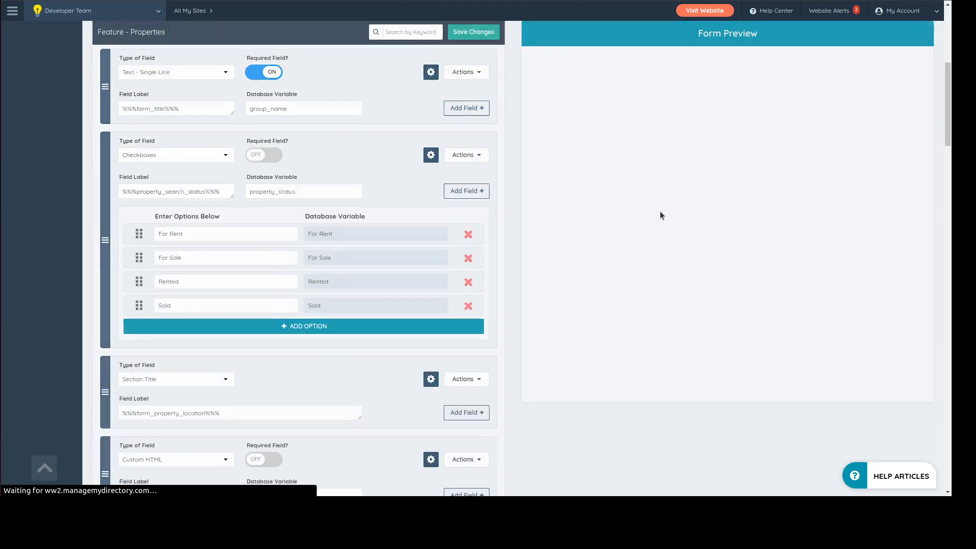
# - Set the property_status checkboxes field's outer element ID to inline and save the form
pyautogui.scroll(2, 630, 240)
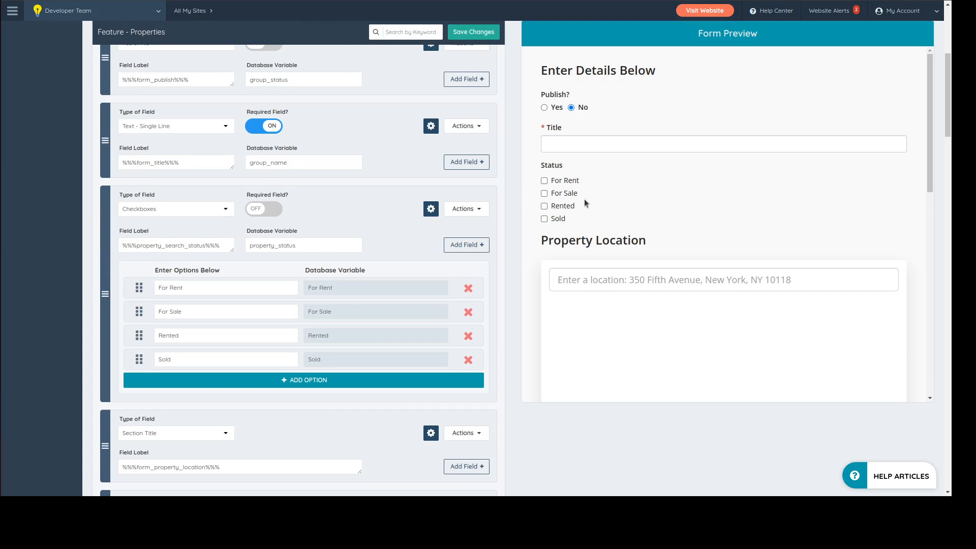
pyautogui.click(430, 209)
pyautogui.click(255, 313)
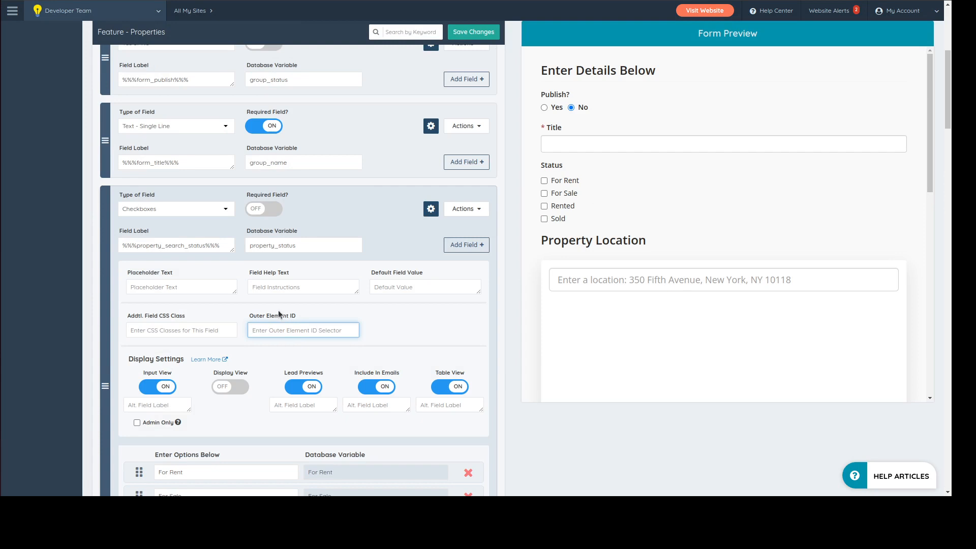
pyautogui.write('inline')
pyautogui.click(472, 32)
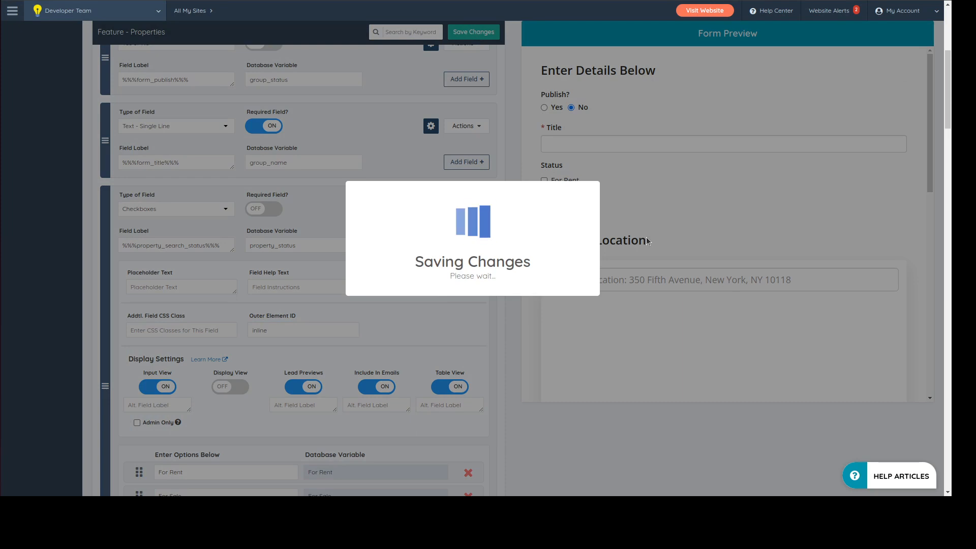
pyautogui.click(461, 283)
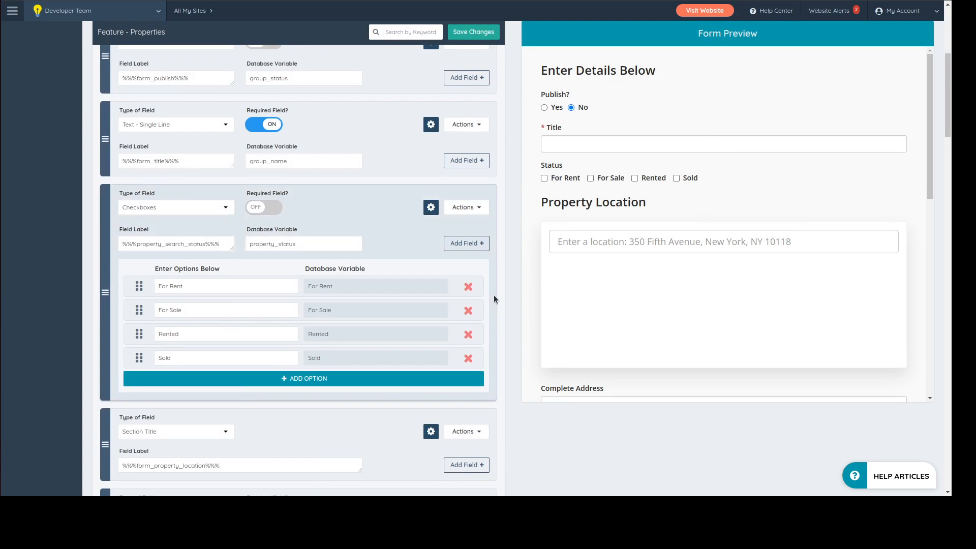
# - Review the remaining property fields in the form and its preview, including the type, bedrooms and bathrooms dropdown options
pyautogui.scroll(-3, 493, 295)
pyautogui.scroll(-4, 582, 311)
pyautogui.scroll(-5, 583, 312)
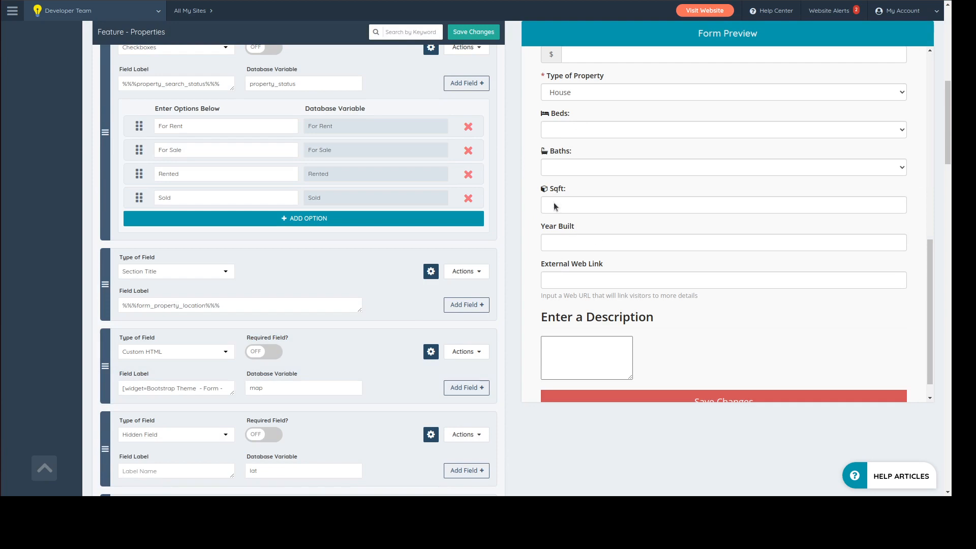
pyautogui.scroll(-1, 385, 364)
pyautogui.scroll(-8, 383, 361)
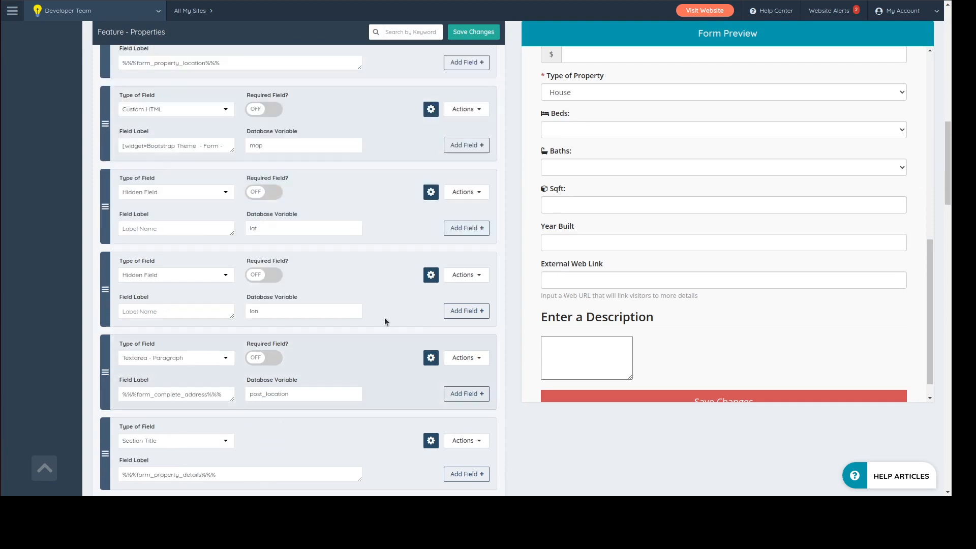
pyautogui.scroll(-5, 371, 203)
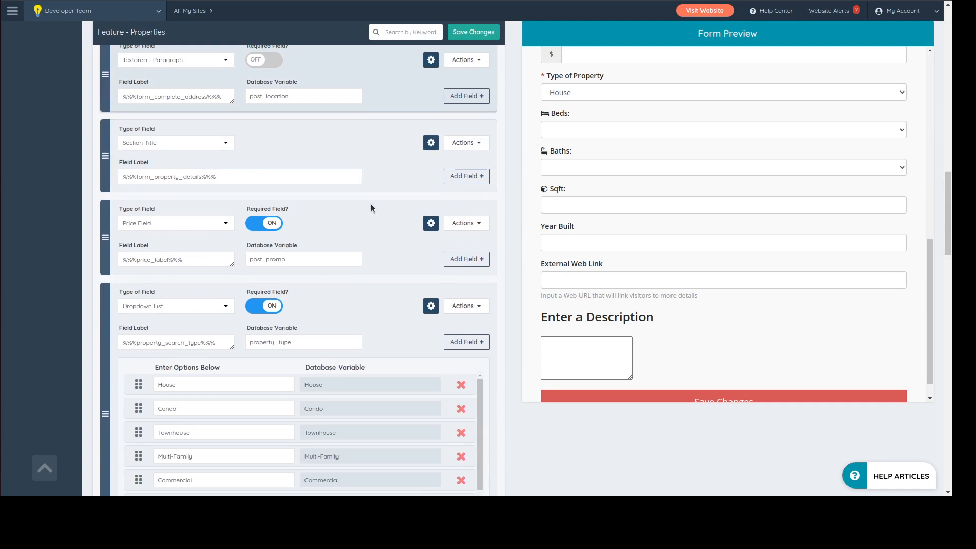
pyautogui.scroll(-1, 193, 187)
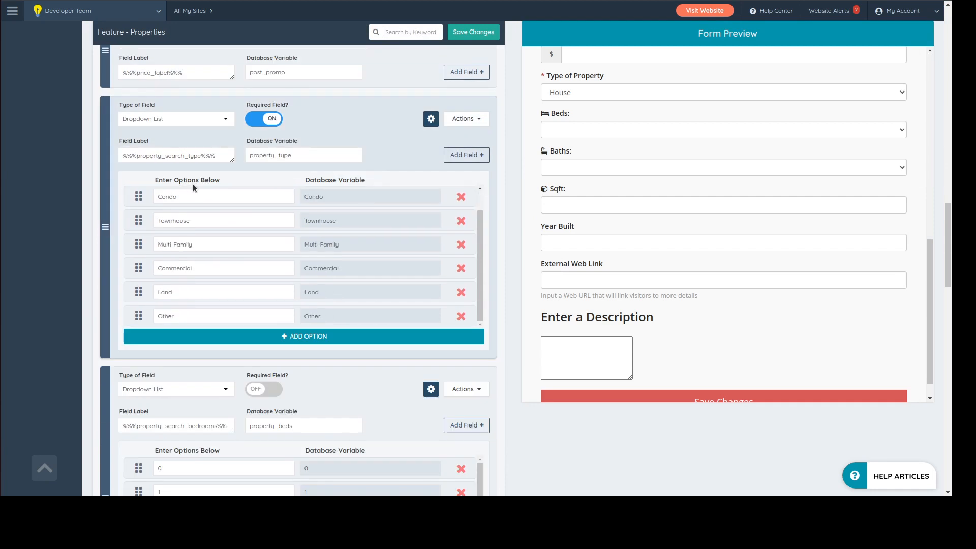
pyautogui.scroll(-2, 371, 394)
pyautogui.scroll(3, 244, 315)
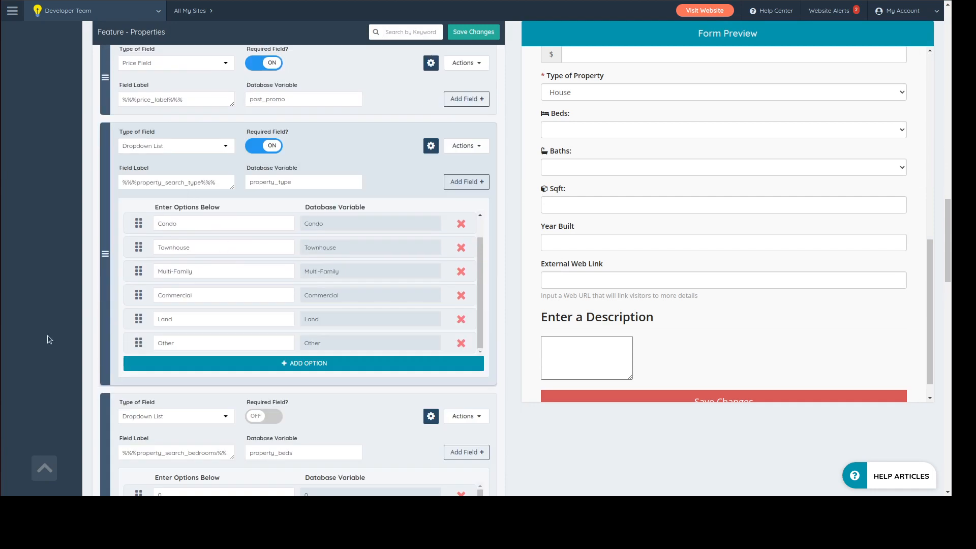
pyautogui.scroll(-1, 178, 340)
pyautogui.scroll(-2, 305, 356)
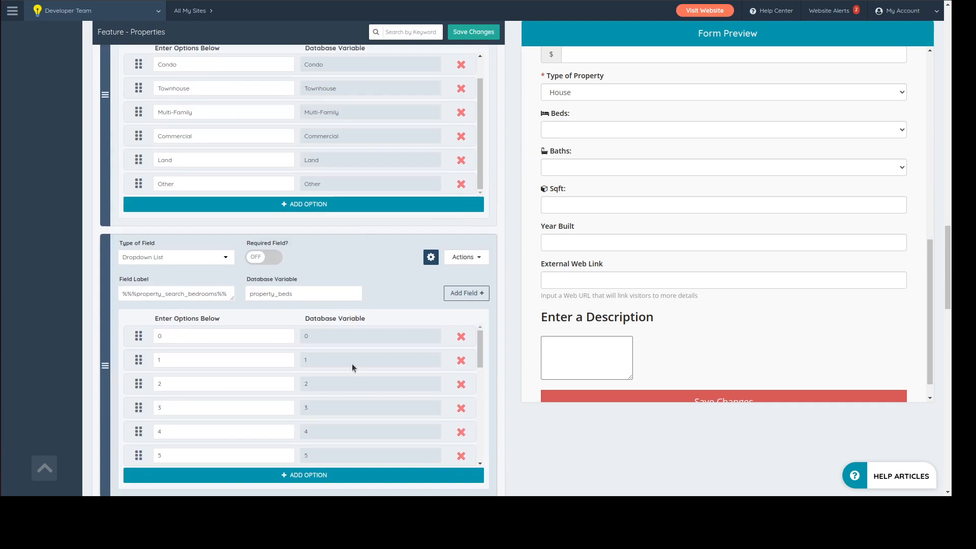
pyautogui.scroll(-2, 366, 204)
pyautogui.scroll(-2, 388, 162)
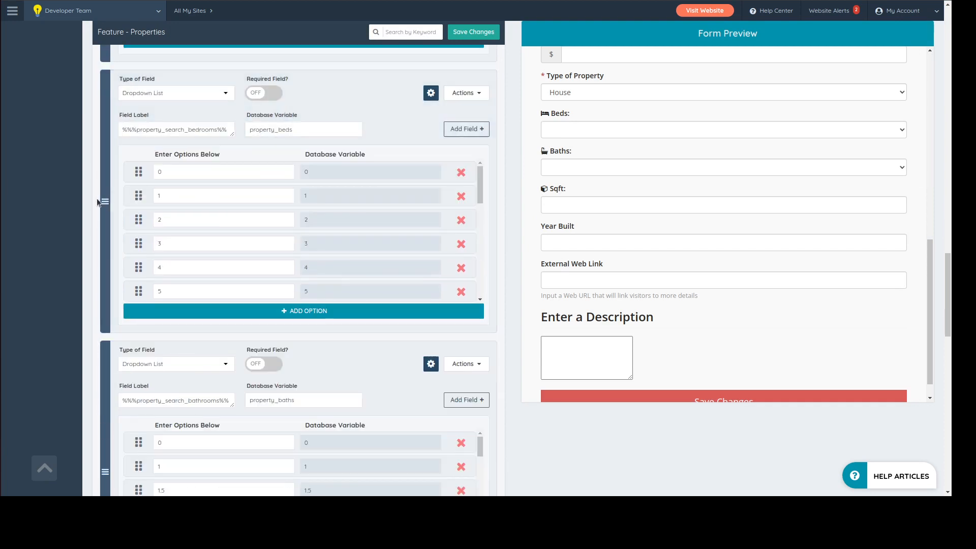
pyautogui.scroll(1, 219, 209)
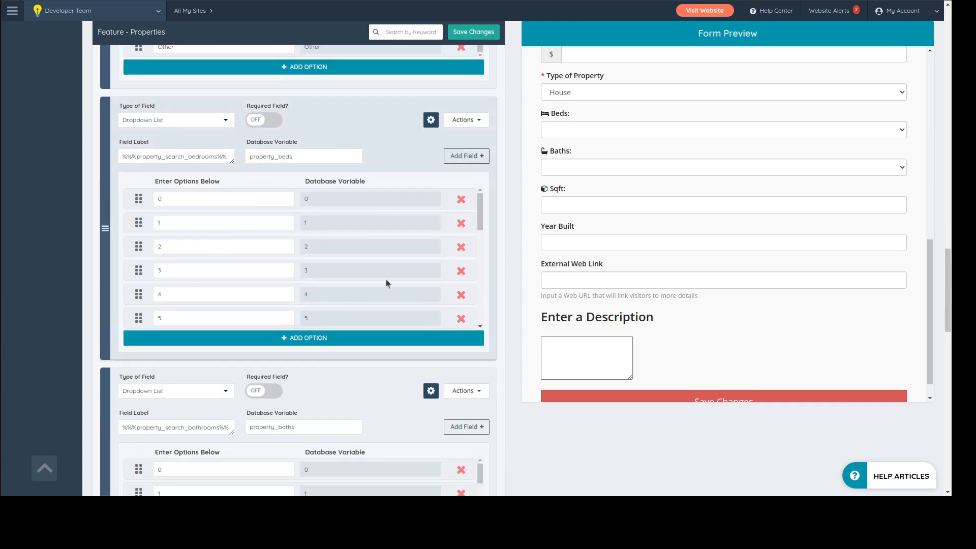
pyautogui.scroll(-10, 323, 238)
pyautogui.scroll(12, 323, 238)
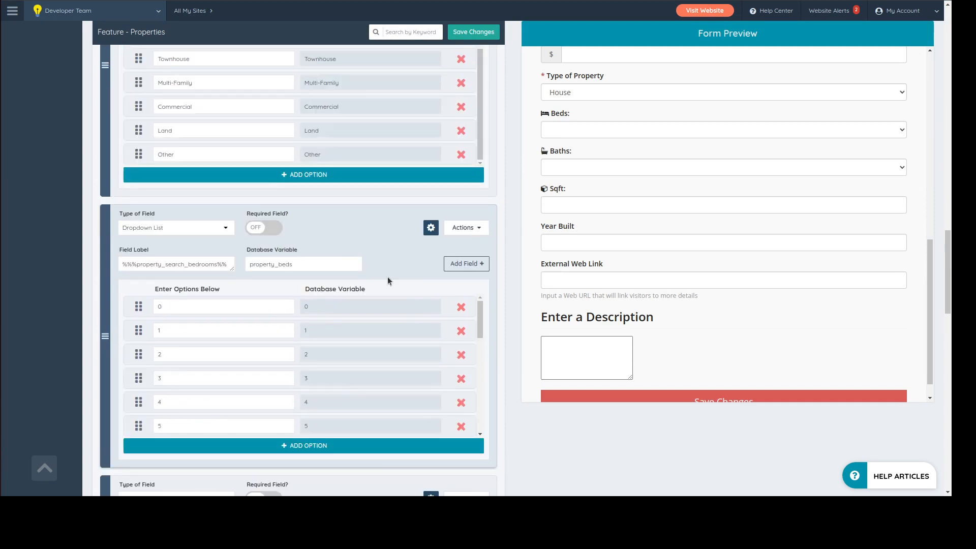
# - Delete all the dropdown options of the property_beds field
pyautogui.scroll(-2, 387, 236)
pyautogui.click(462, 226)
pyautogui.click(461, 226)
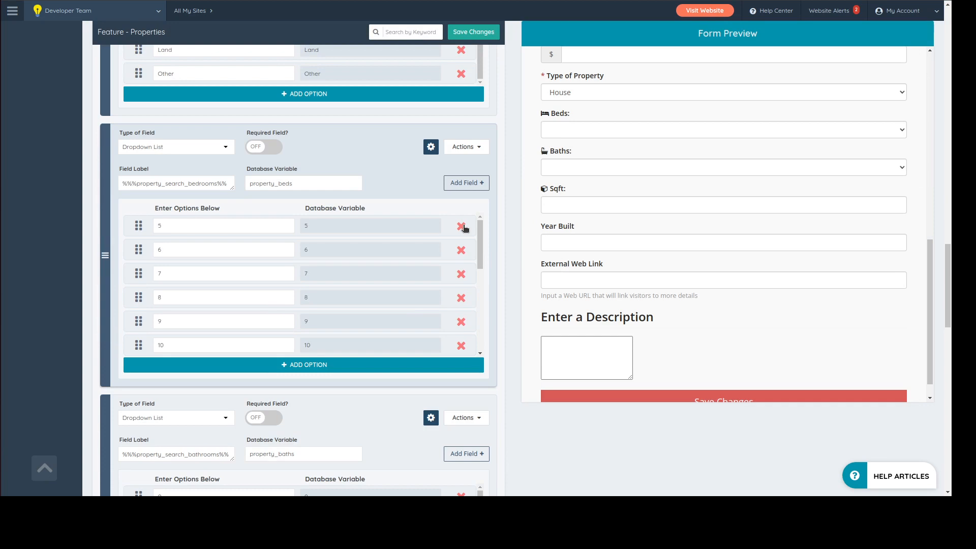
pyautogui.click(462, 227)
pyautogui.click(461, 226)
pyautogui.click(462, 226)
pyautogui.click(465, 226)
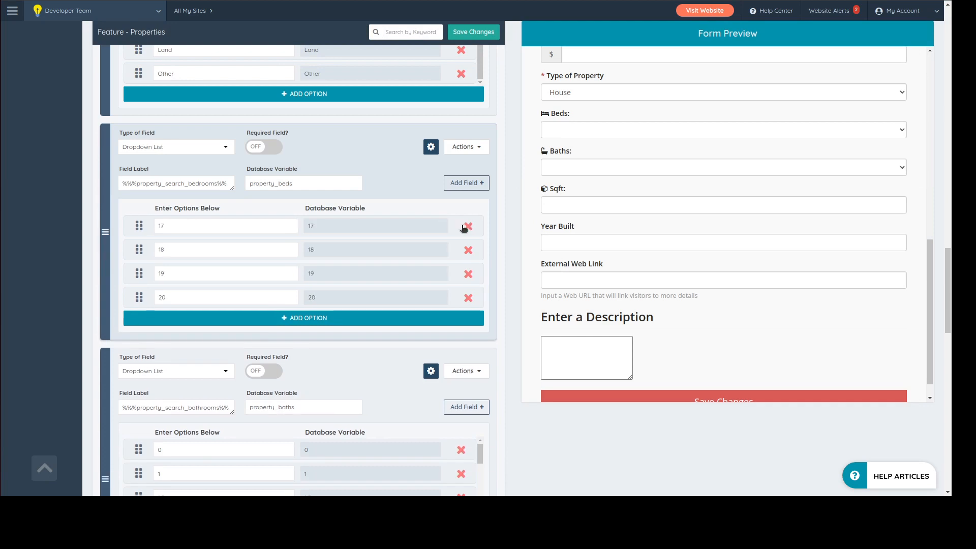
pyautogui.click(466, 226)
pyautogui.click(466, 226)
pyautogui.click(466, 227)
pyautogui.click(466, 226)
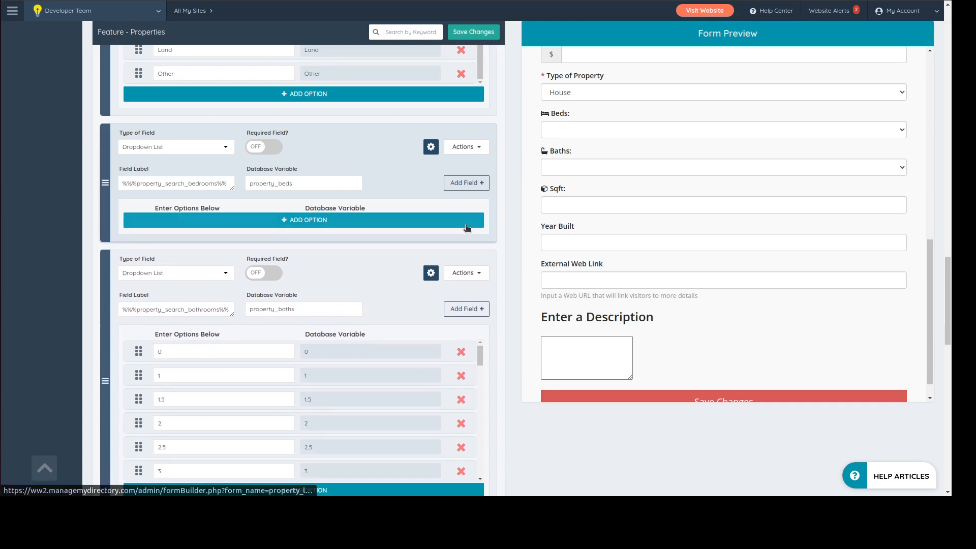
# - Change the property_beds field's type to Number - Integer Only
pyautogui.click(157, 148)
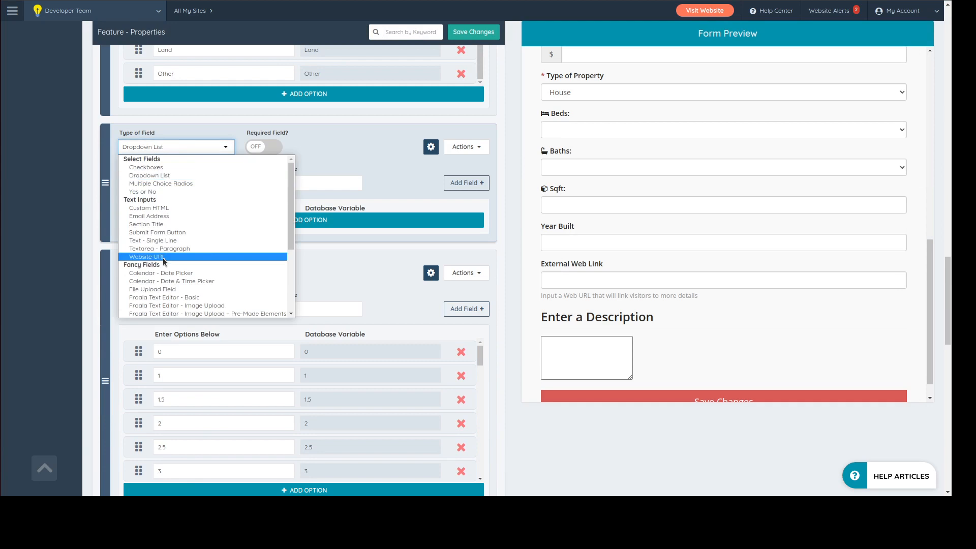
pyautogui.scroll(-3, 163, 257)
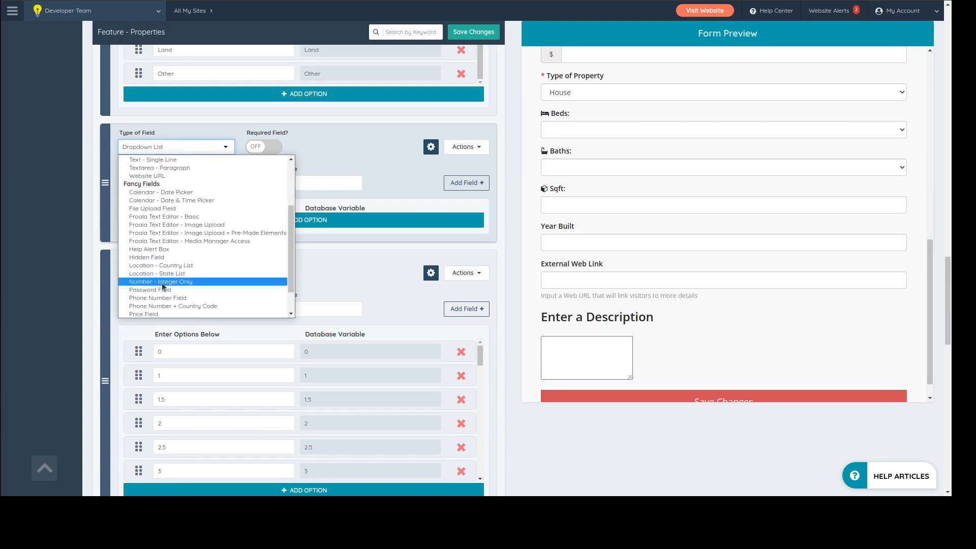
pyautogui.click(162, 283)
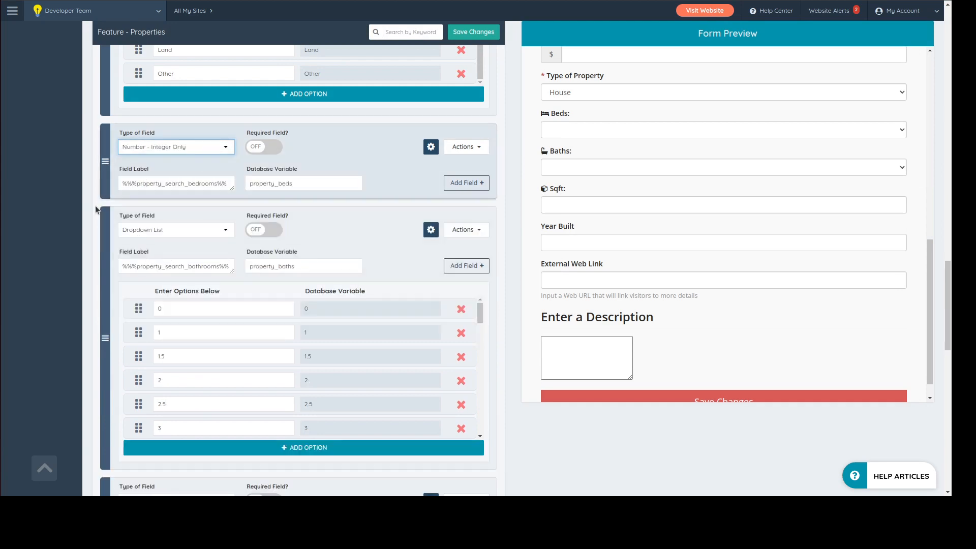
# - Delete all the dropdown options of the property_baths field
pyautogui.scroll(-2, 74, 274)
pyautogui.scroll(-2, 460, 203)
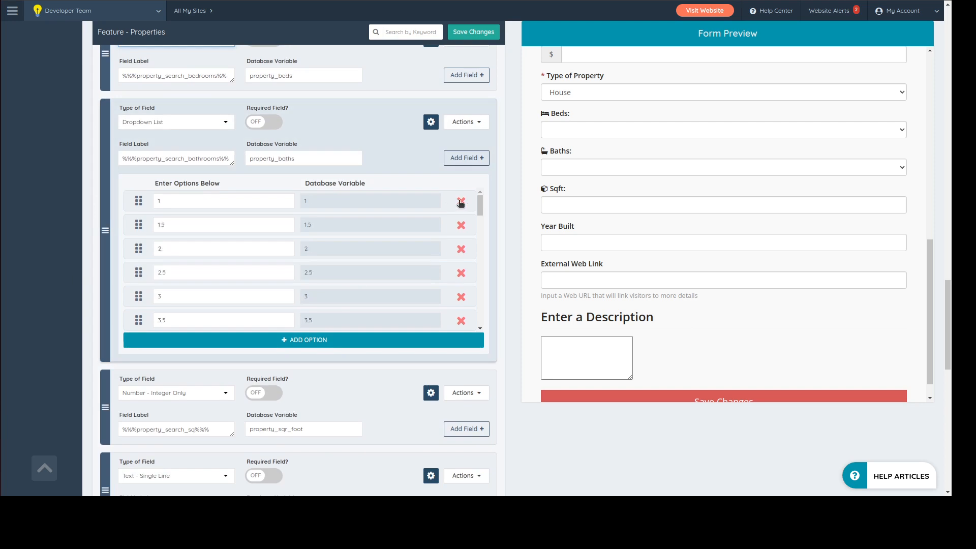
pyautogui.scroll(-8, 460, 203)
pyautogui.scroll(-7, 461, 202)
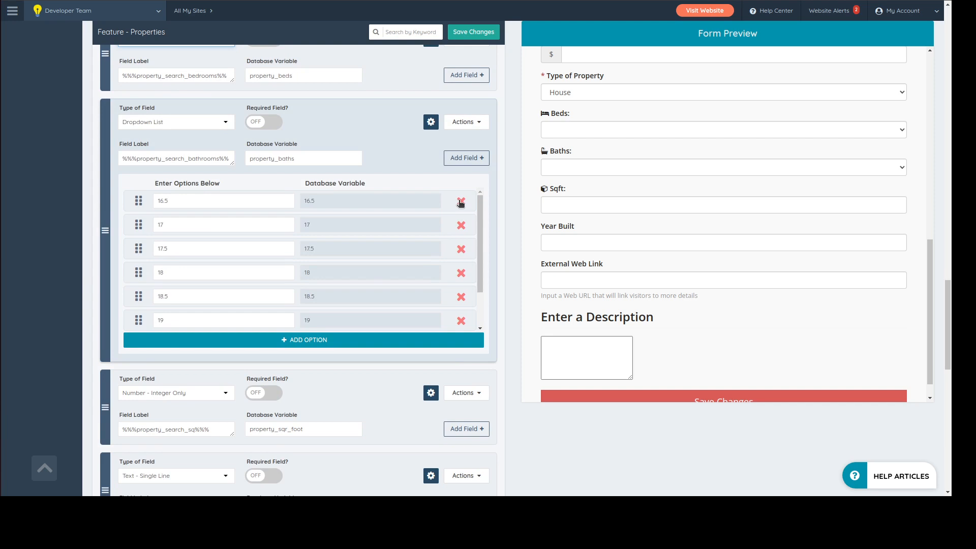
pyautogui.click(468, 201)
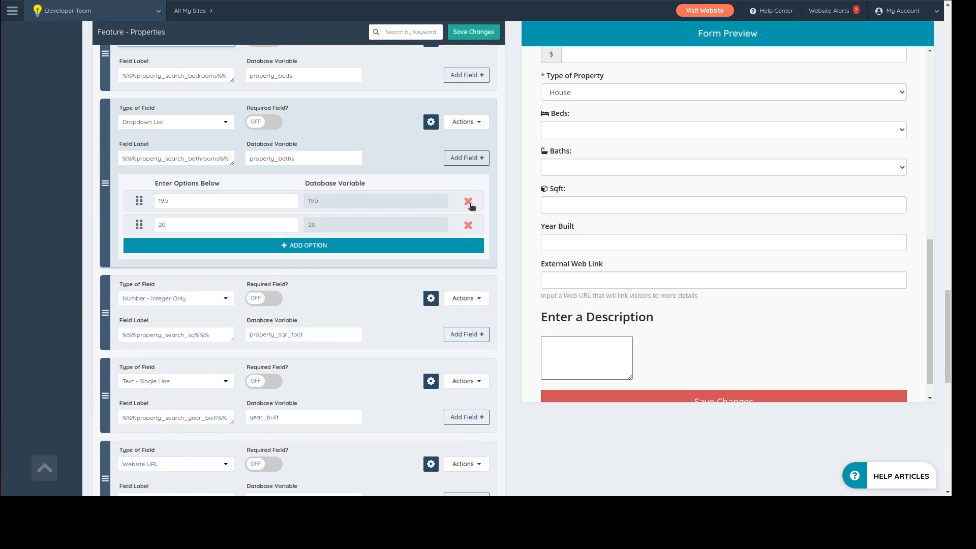
pyautogui.click(468, 201)
# - Change the property_baths field's type to Number - Integer Only
pyautogui.click(152, 121)
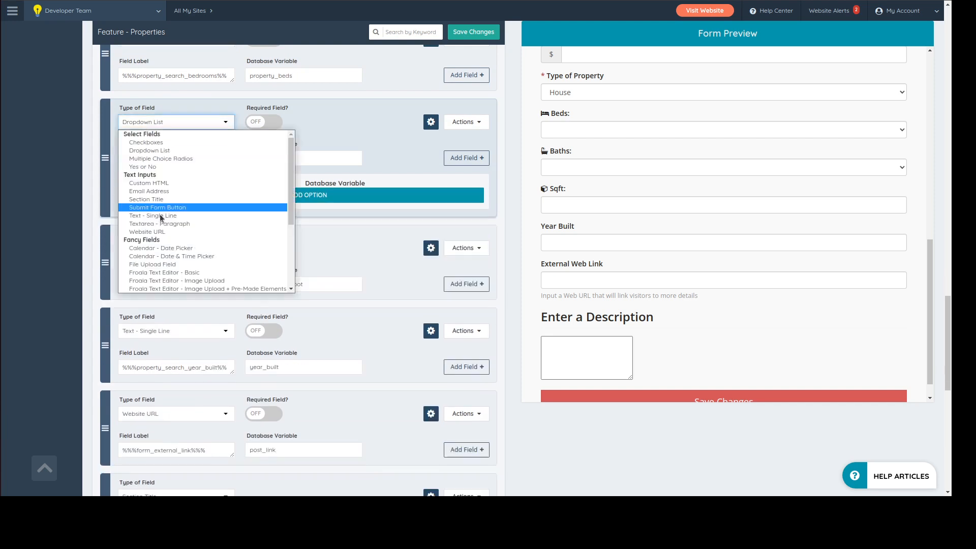
pyautogui.scroll(-3, 165, 227)
pyautogui.scroll(-2, 164, 227)
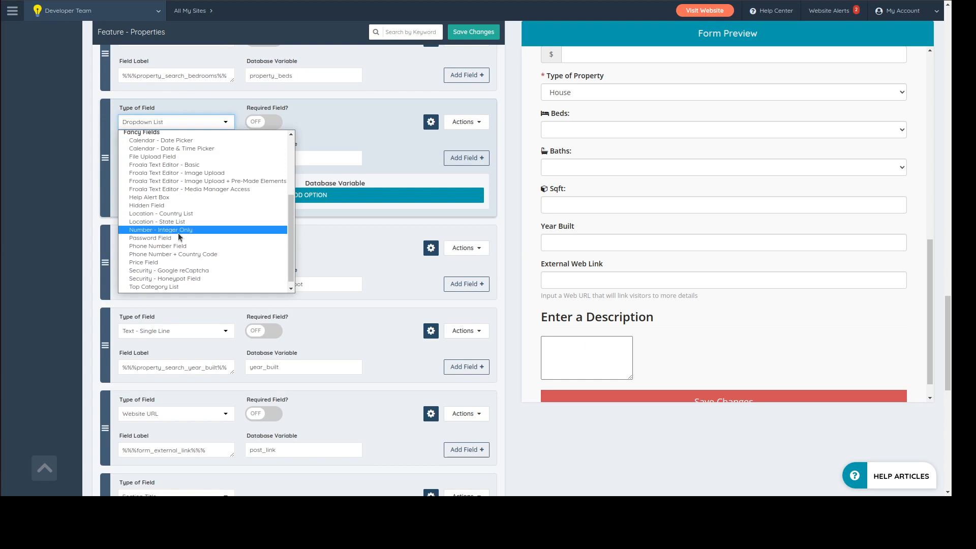
pyautogui.click(178, 231)
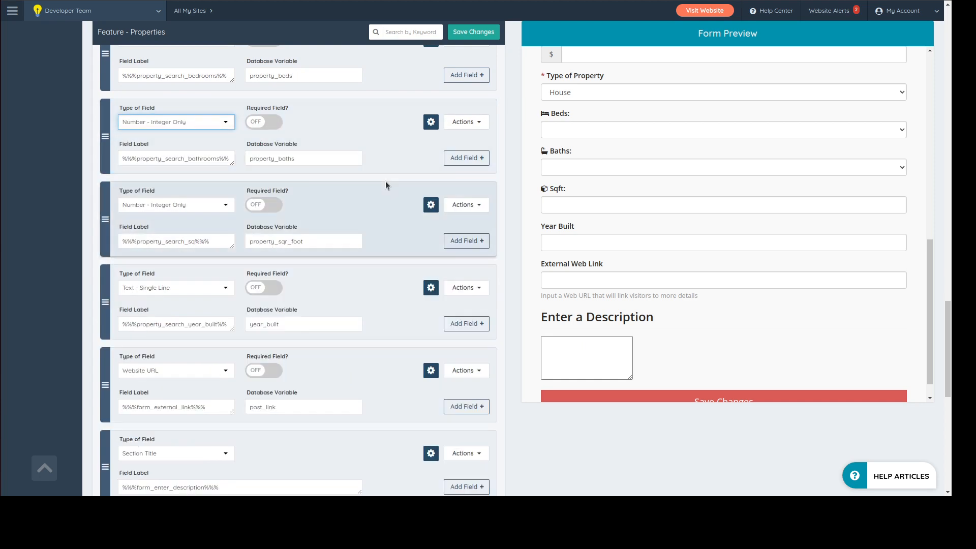
# - Copy the justNumbers CSS class from the property_sqr_foot field and append it to the property_baths field's form-control class
pyautogui.click(437, 208)
pyautogui.click(433, 208)
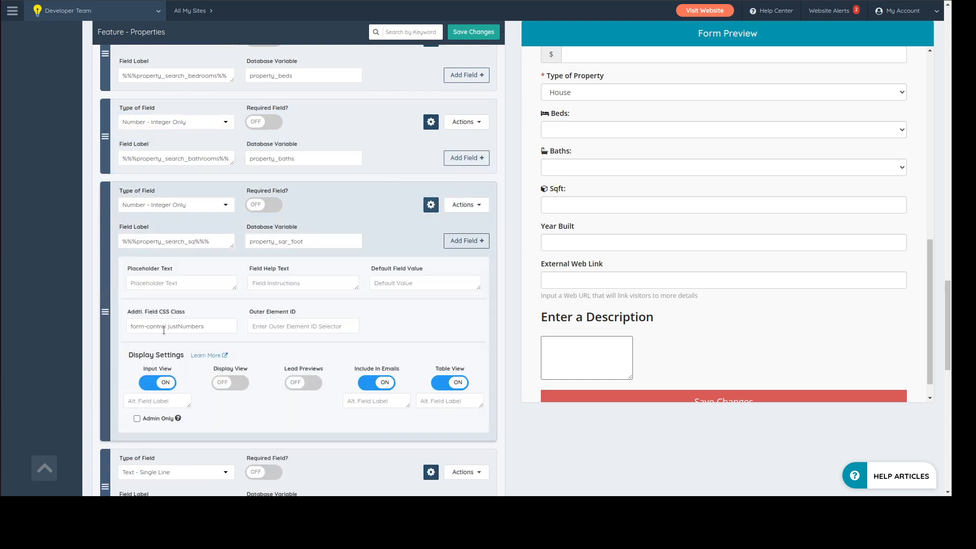
pyautogui.doubleClick(188, 328)
pyautogui.hotkey('ctrl', 'c')
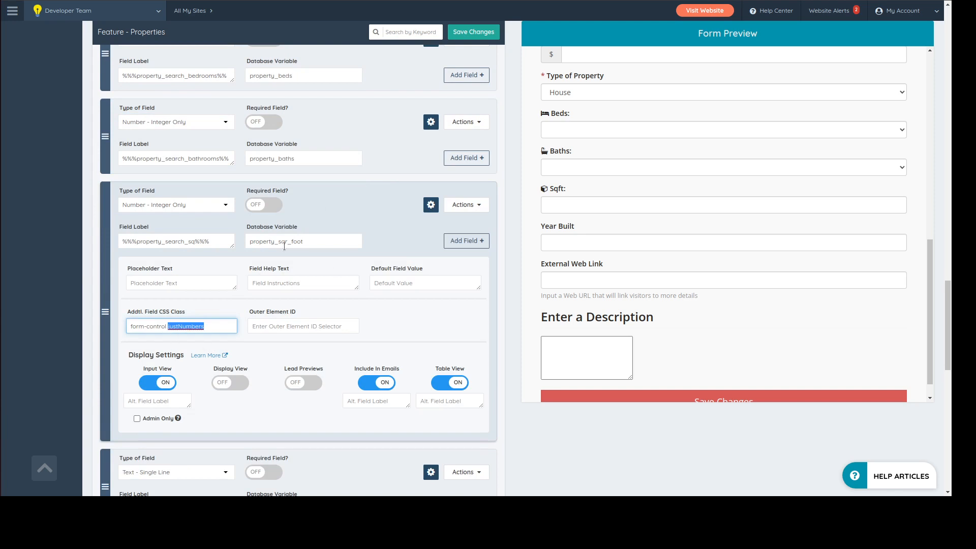
pyautogui.click(431, 122)
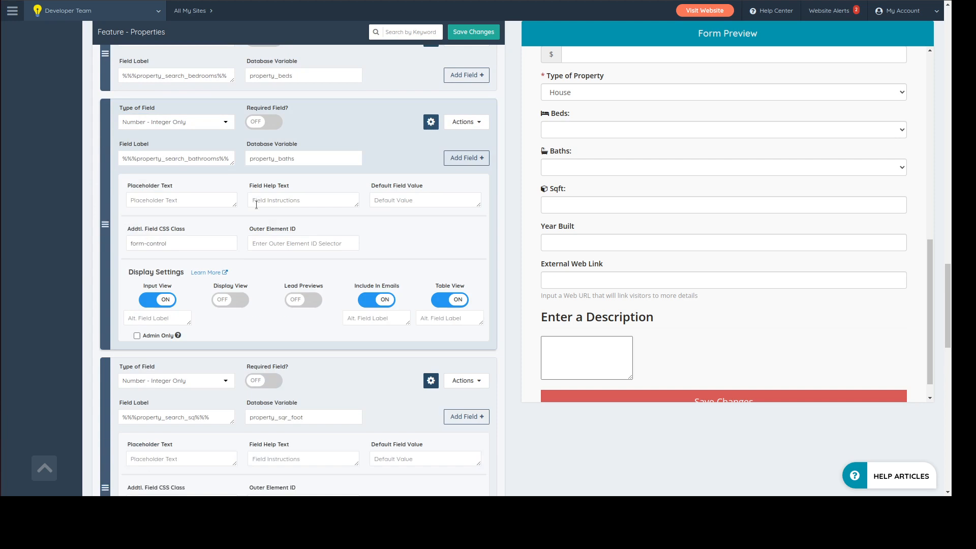
pyautogui.click(184, 246)
pyautogui.hotkey('ctrl', 'v')
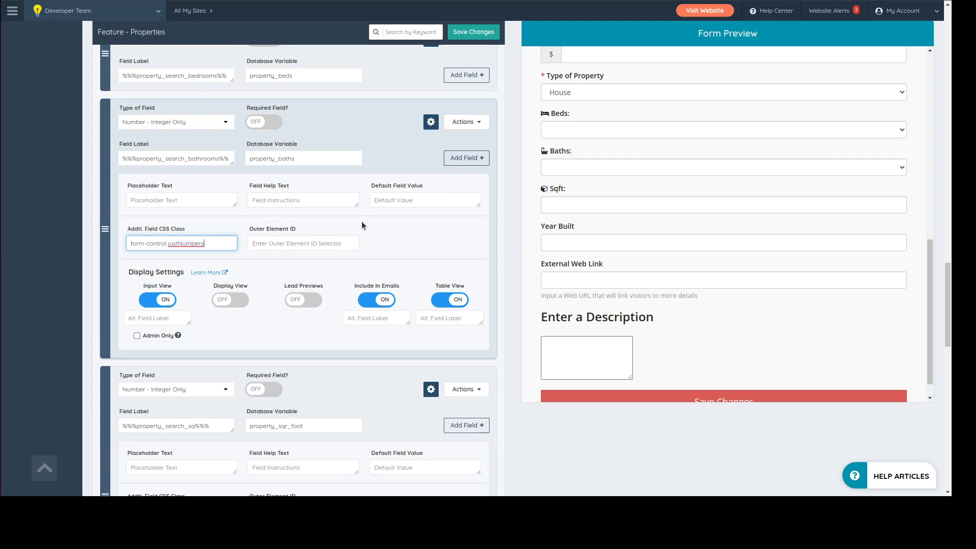
# - Append the copied justNumbers CSS class to the property_beds field's form-control class and save the form
pyautogui.scroll(2, 379, 223)
pyautogui.click(430, 96)
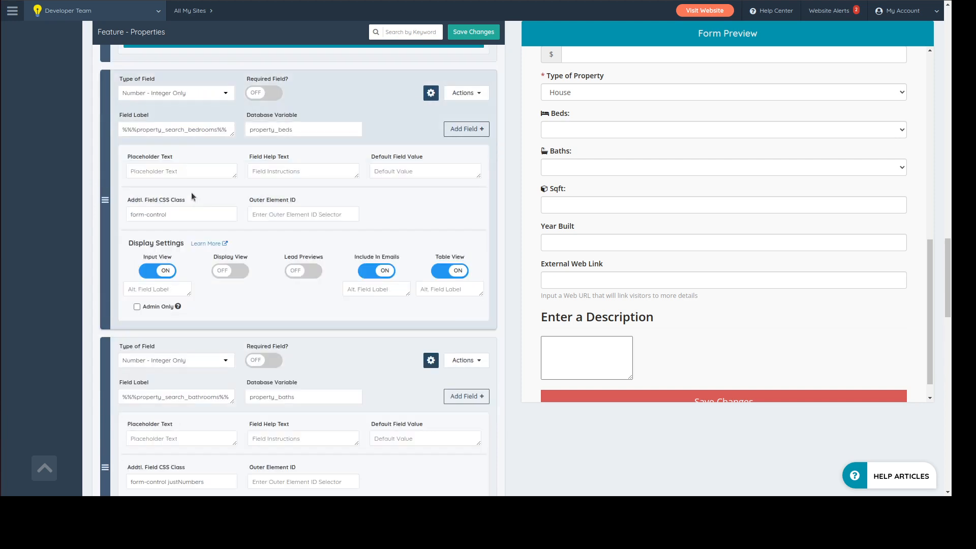
pyautogui.click(189, 214)
pyautogui.hotkey('ctrl', 'v')
pyautogui.click(471, 31)
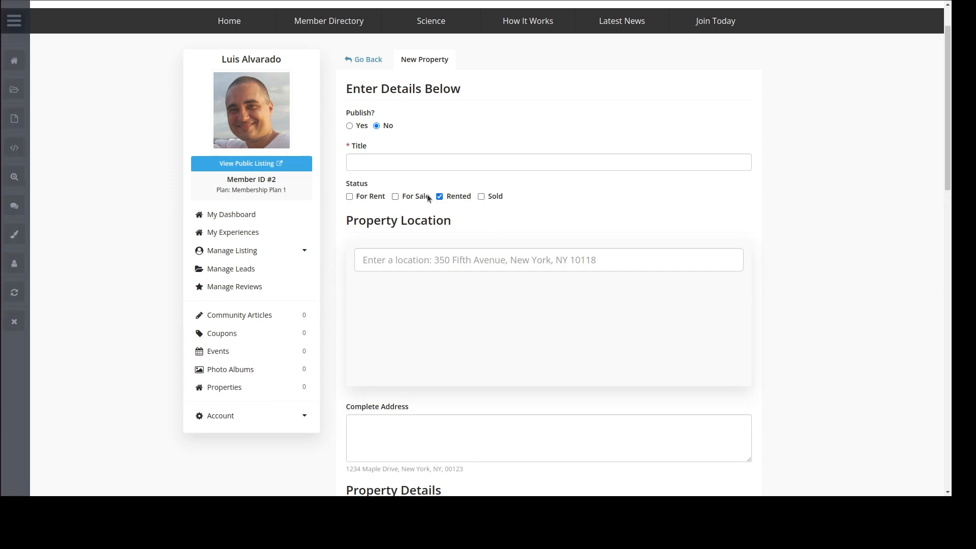
# - On the member's New Property form, try the For Sale and For Rent statuses and enter 7 beds and 3 baths
pyautogui.click(420, 198)
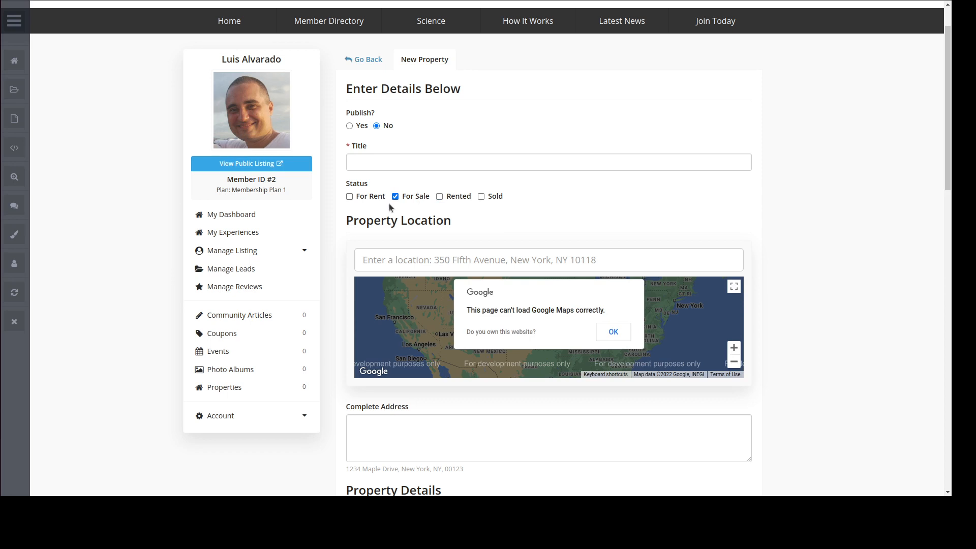
pyautogui.click(375, 197)
pyautogui.scroll(-8, 934, 256)
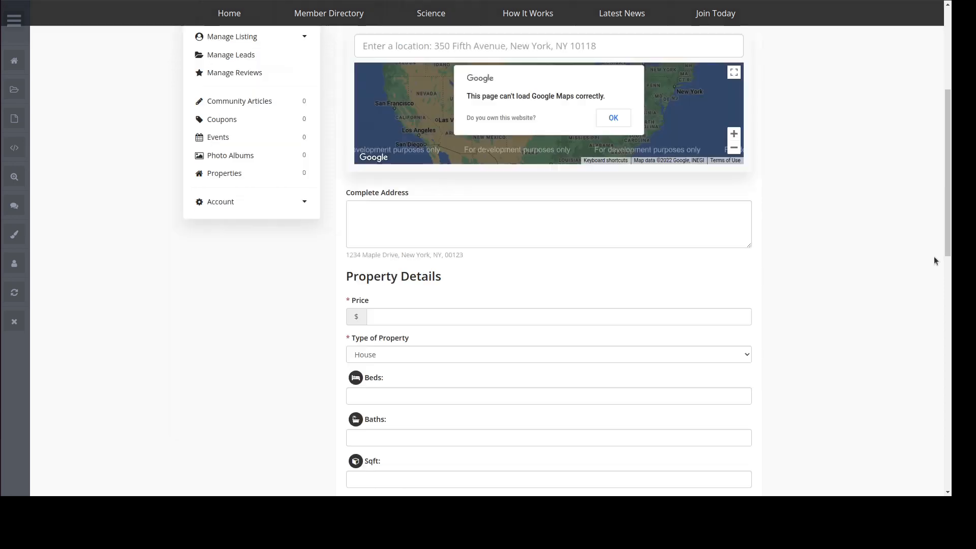
pyautogui.click(362, 204)
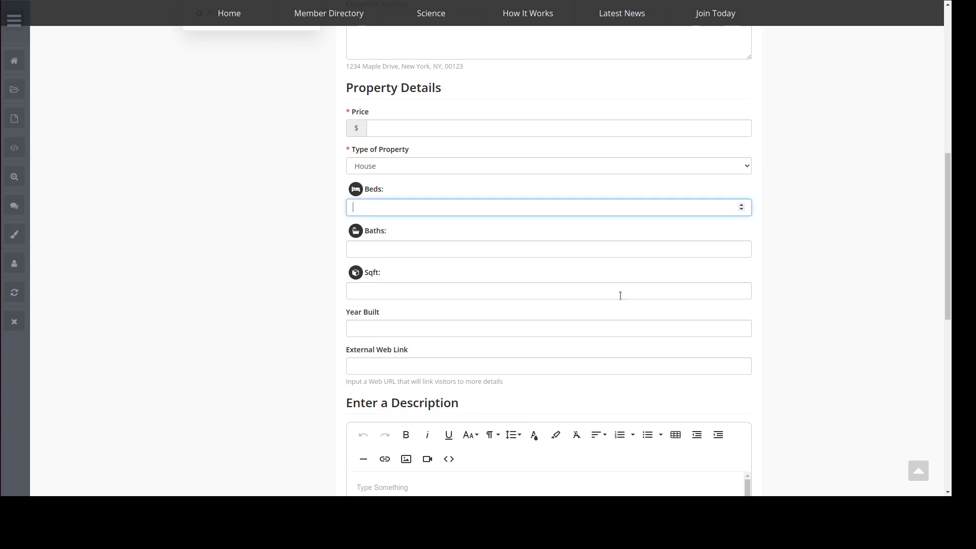
pyautogui.write('7')
pyautogui.click(427, 249)
pyautogui.write('1')
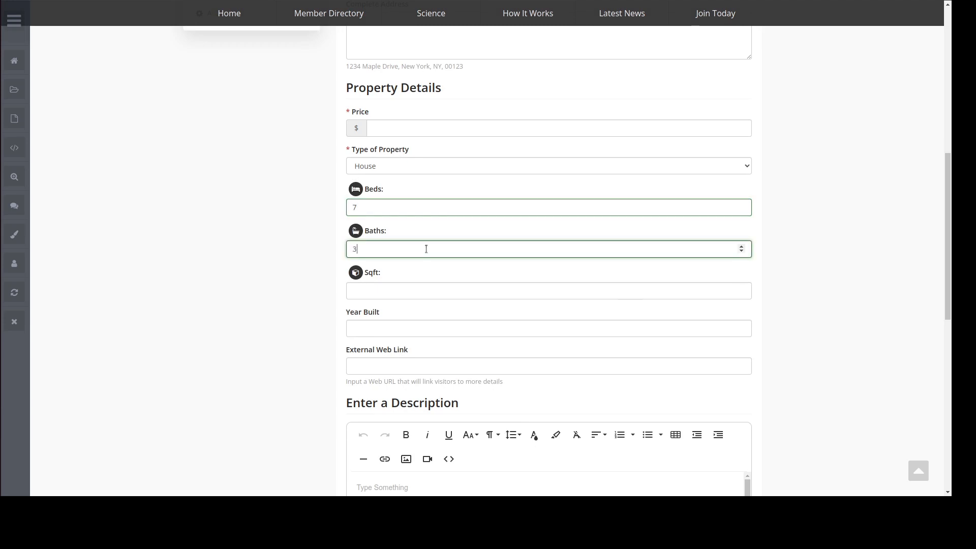
pyautogui.press('Up')
pyautogui.press('Up')
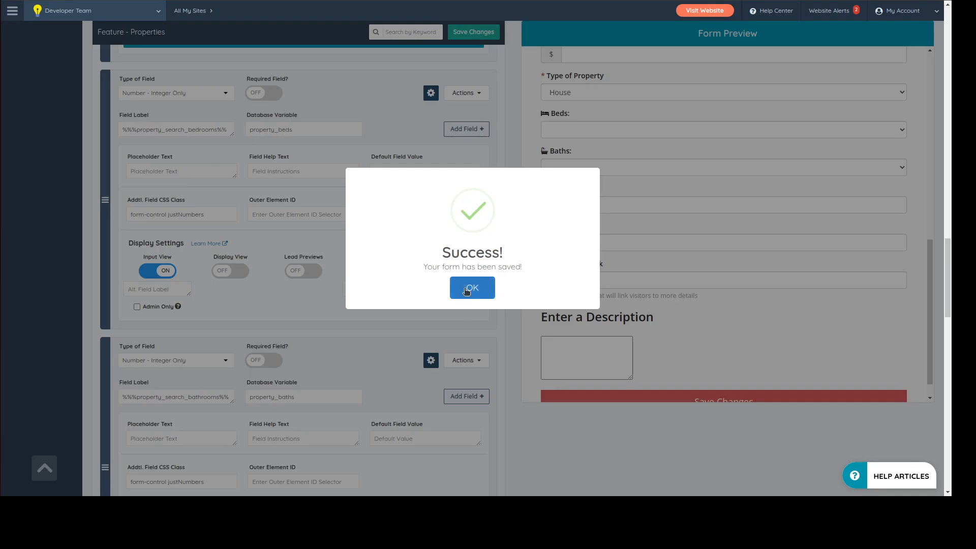
# - Add a Checkboxes field labelled Features directly below the year_built field in the Feature - Properties form and save the form
pyautogui.click(466, 287)
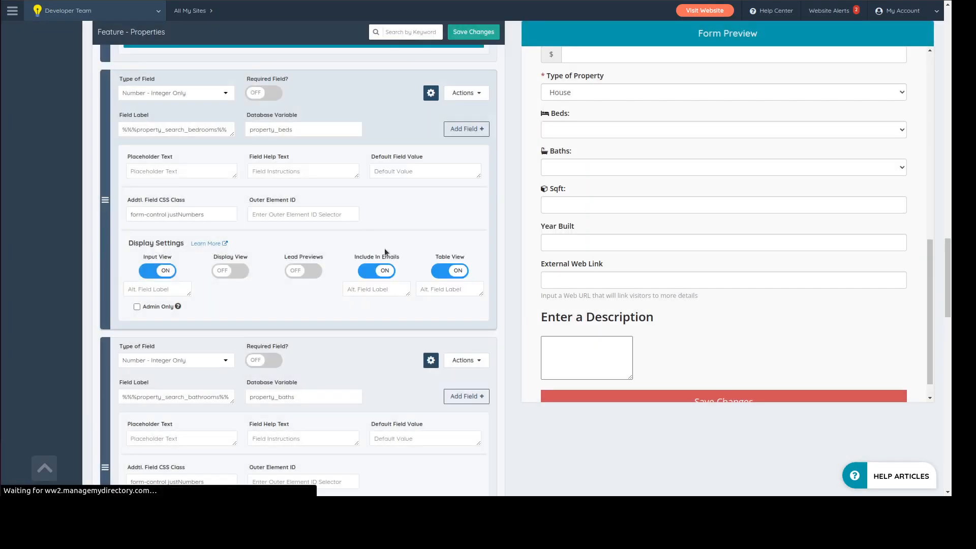
pyautogui.scroll(-7, 381, 239)
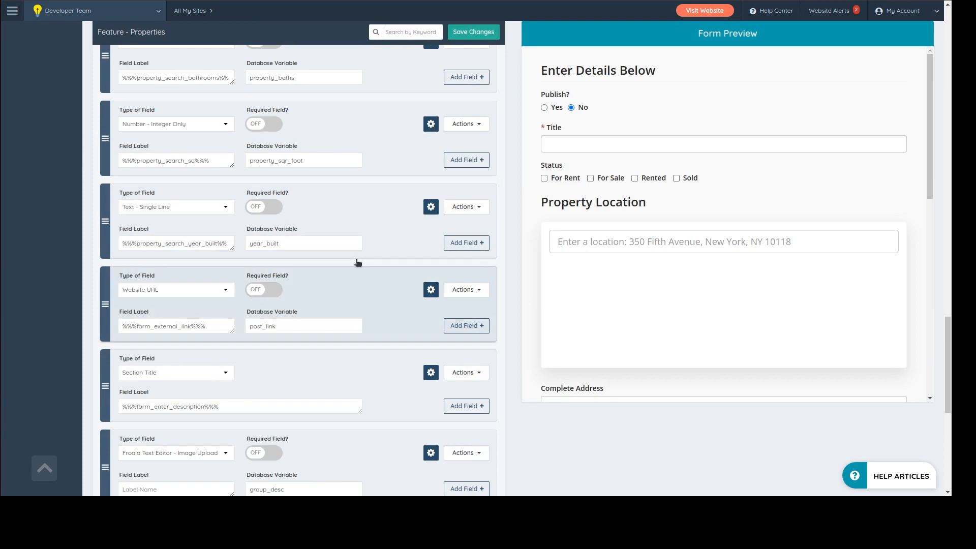
pyautogui.click(465, 243)
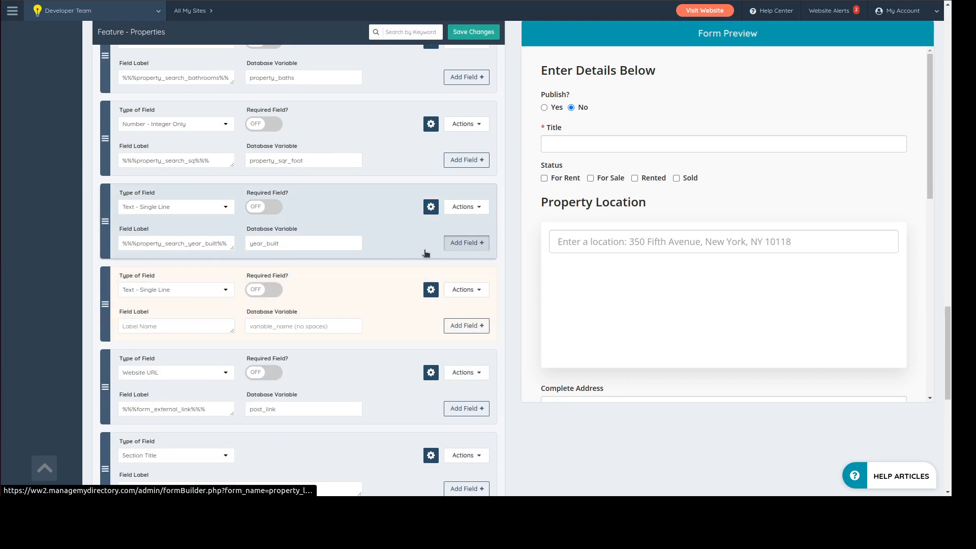
pyautogui.click(182, 291)
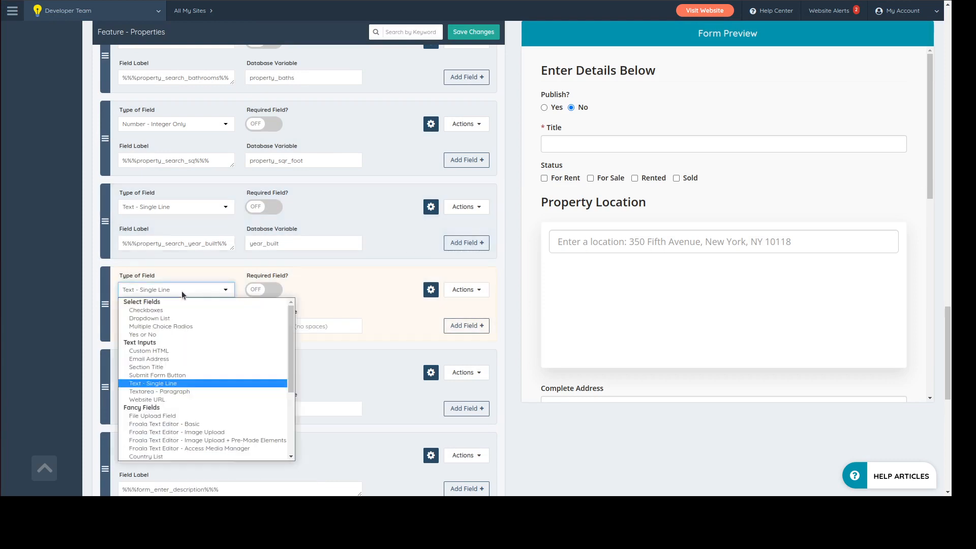
pyautogui.click(172, 311)
pyautogui.click(160, 327)
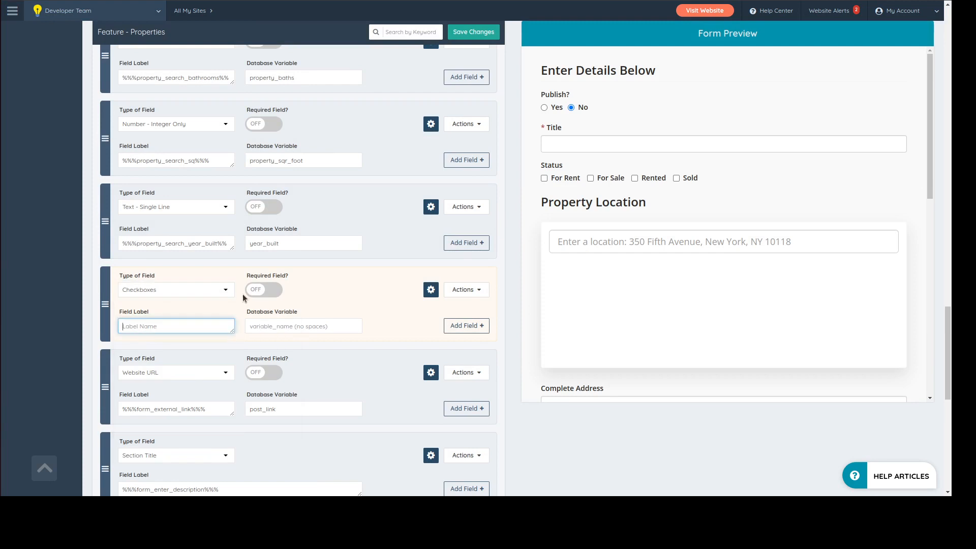
pyautogui.write('Features')
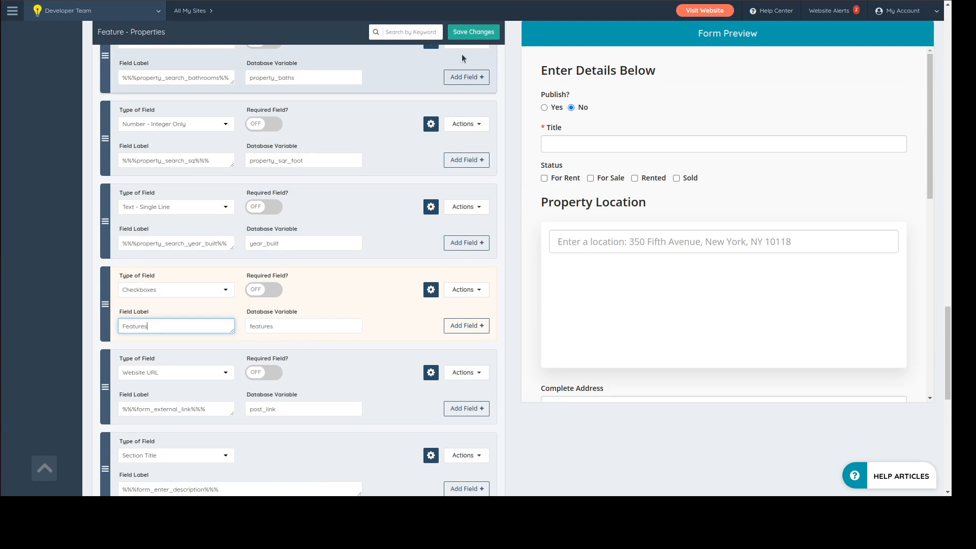
pyautogui.click(475, 32)
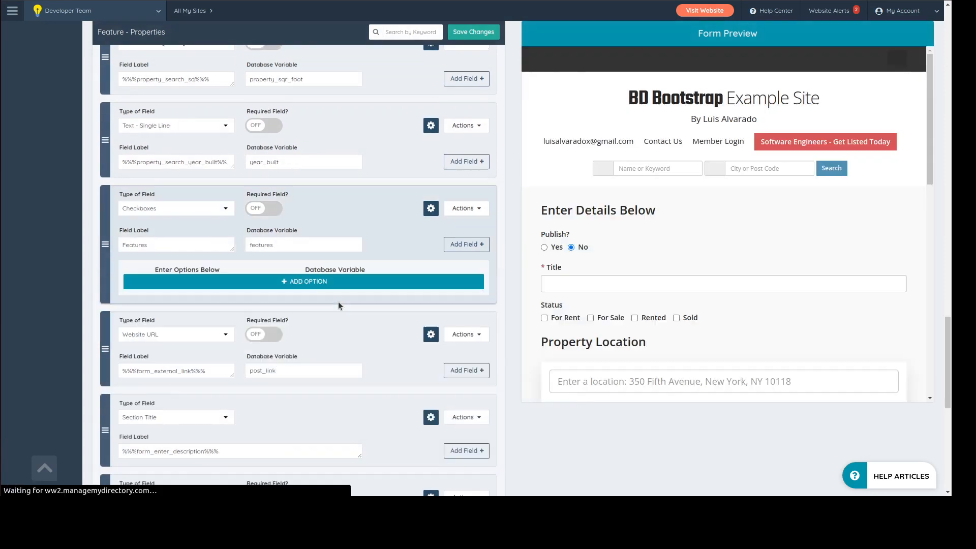
# - Add the options Bathtub and Sauna to the Features checkboxes field
pyautogui.click(320, 281)
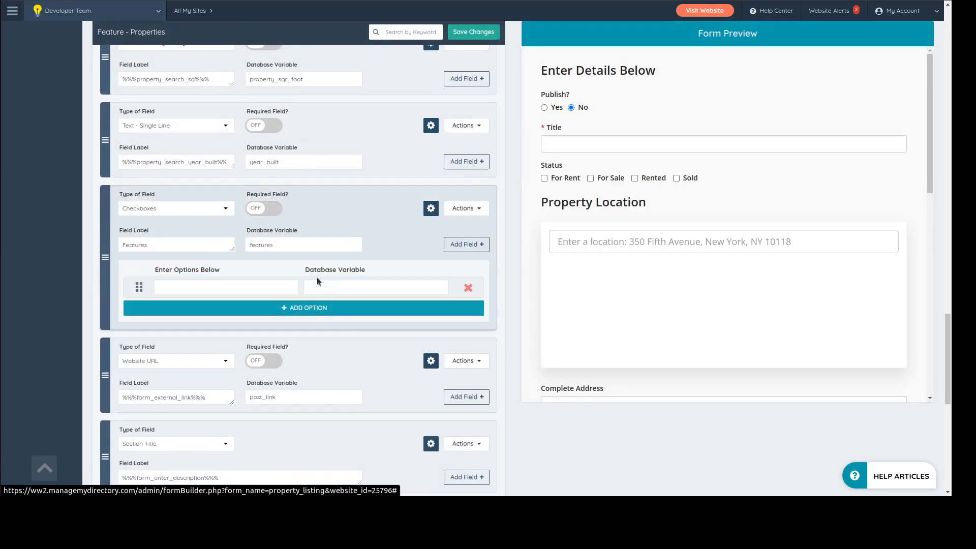
pyautogui.click(196, 287)
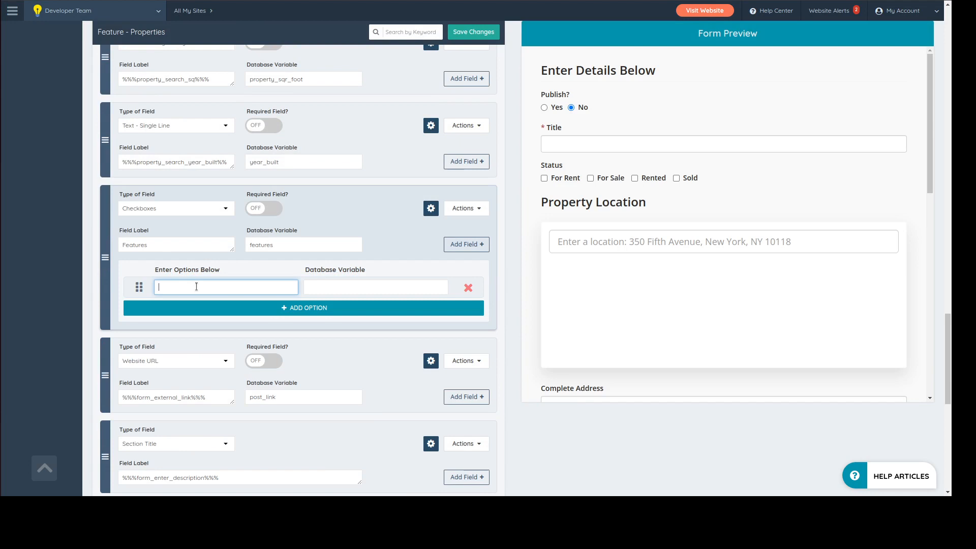
pyautogui.write('Bathtub')
pyautogui.click(214, 308)
pyautogui.click(214, 310)
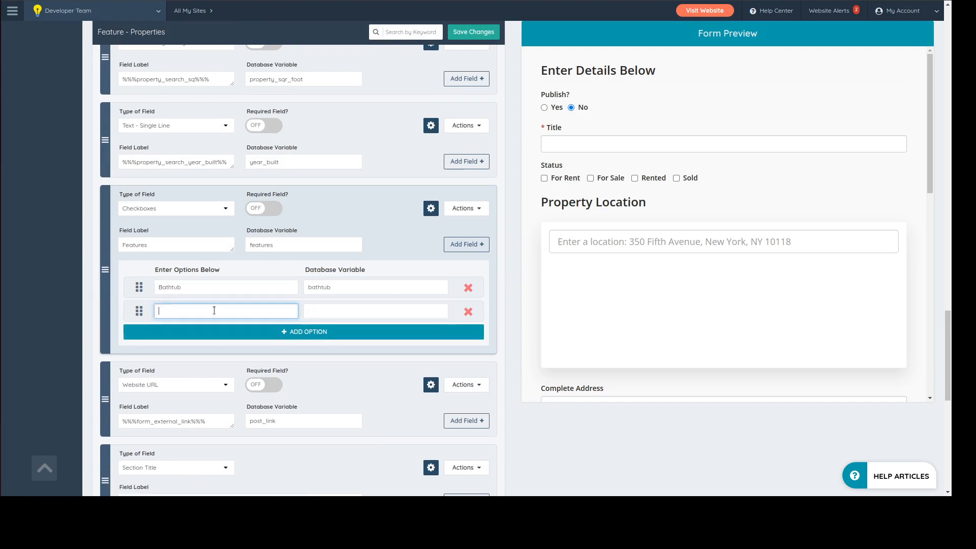
pyautogui.write('Sauna')
# - Add the options Sexy Pool and Indoor Pool to the Features field and save the form
pyautogui.click(238, 331)
pyautogui.click(231, 336)
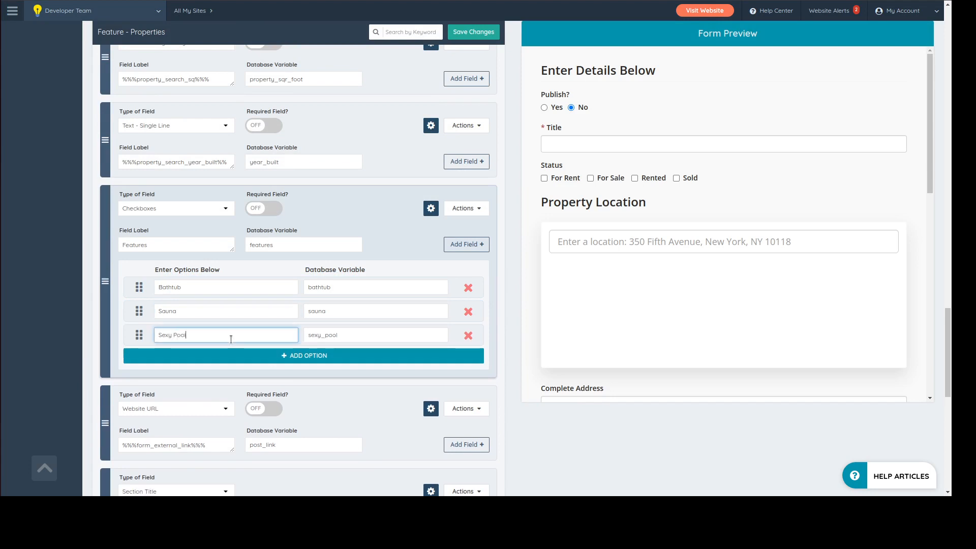
pyautogui.write('Sexy Pool')
pyautogui.click(229, 355)
pyautogui.click(224, 356)
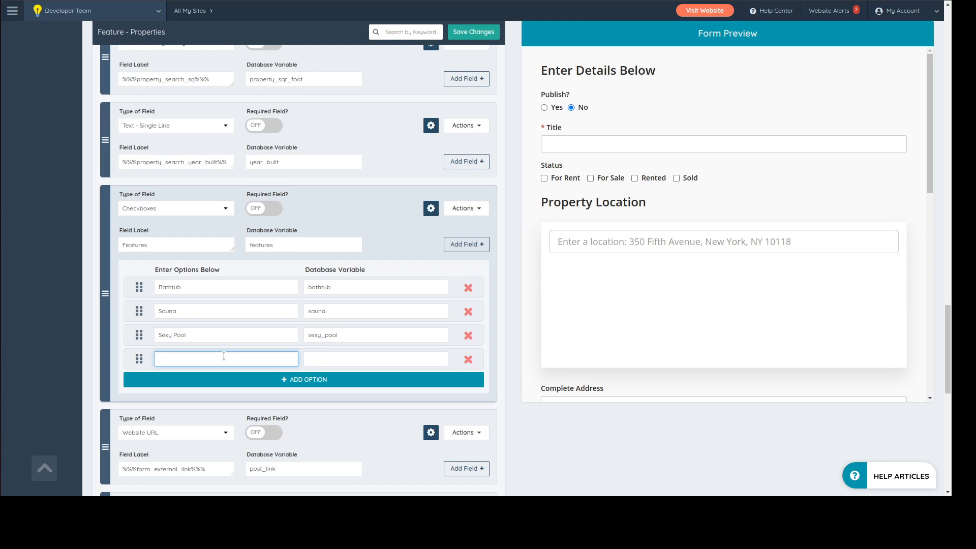
pyautogui.write('Indoor Pool')
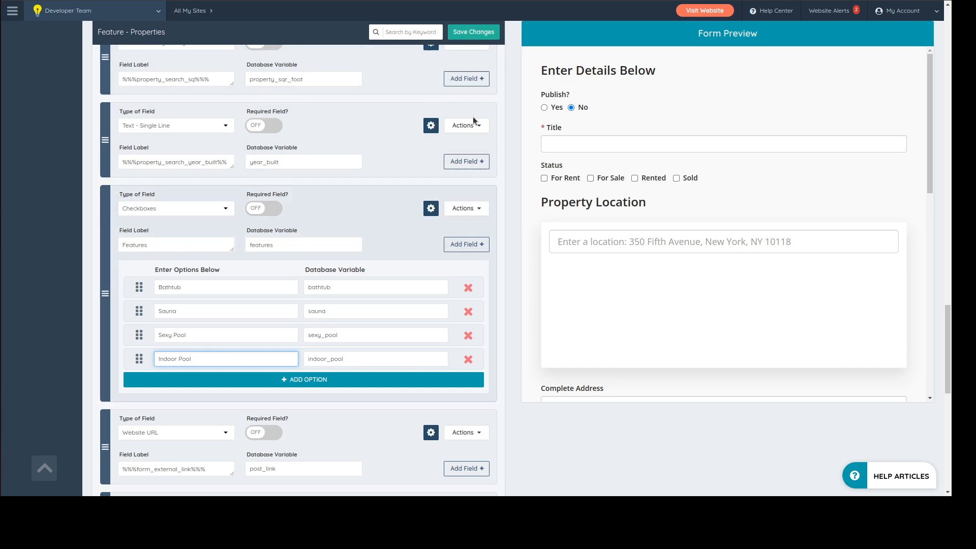
pyautogui.click(490, 35)
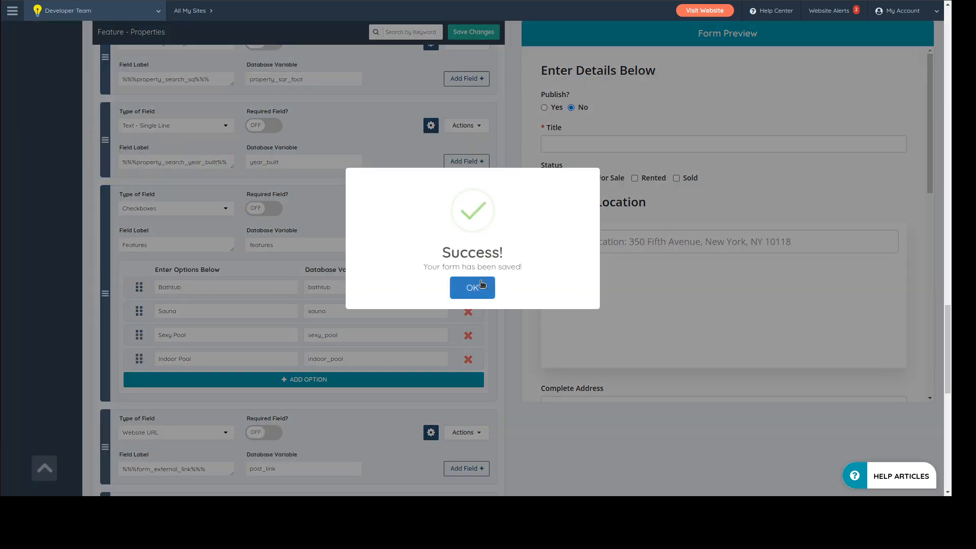
pyautogui.click(464, 286)
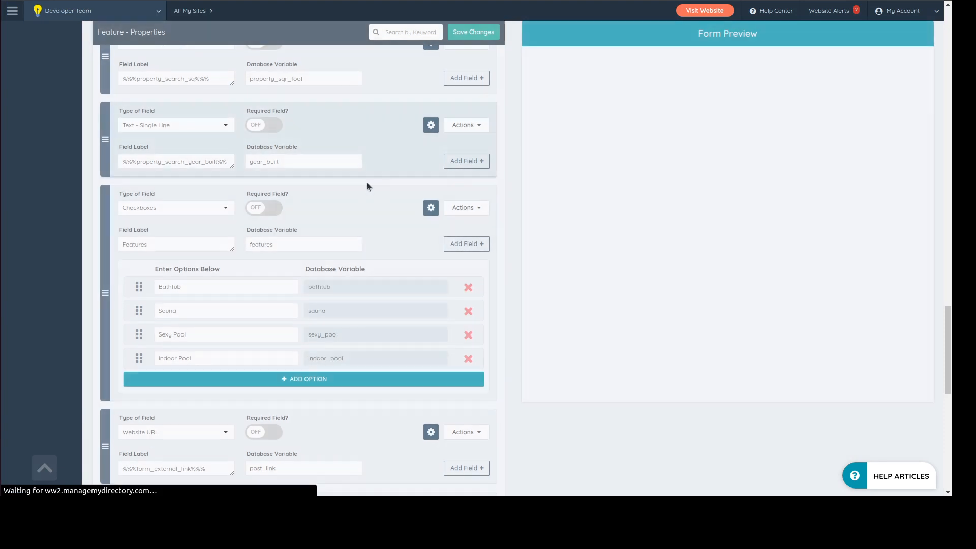
# - Set the Features field's Outer Element ID to inline and save the form
pyautogui.scroll(-10, 623, 249)
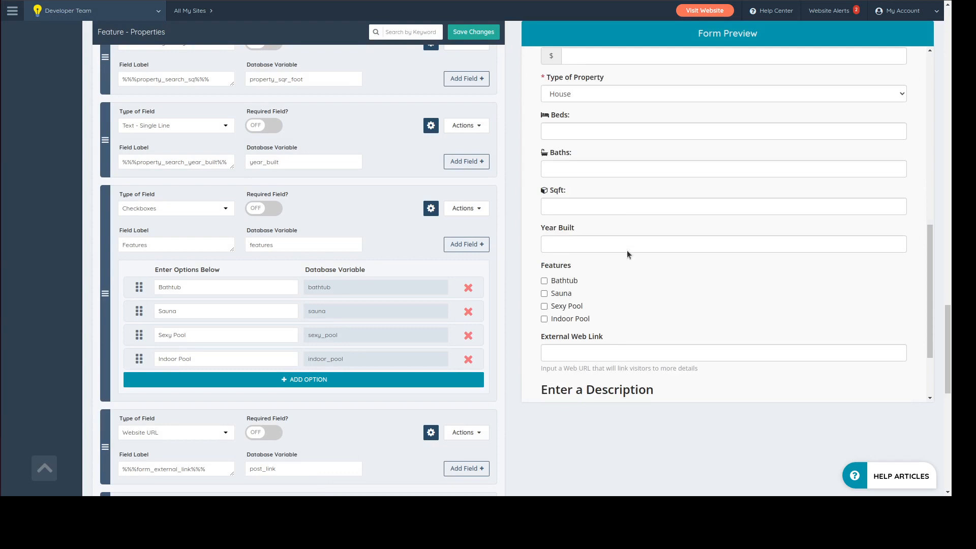
pyautogui.click(431, 209)
pyautogui.click(281, 330)
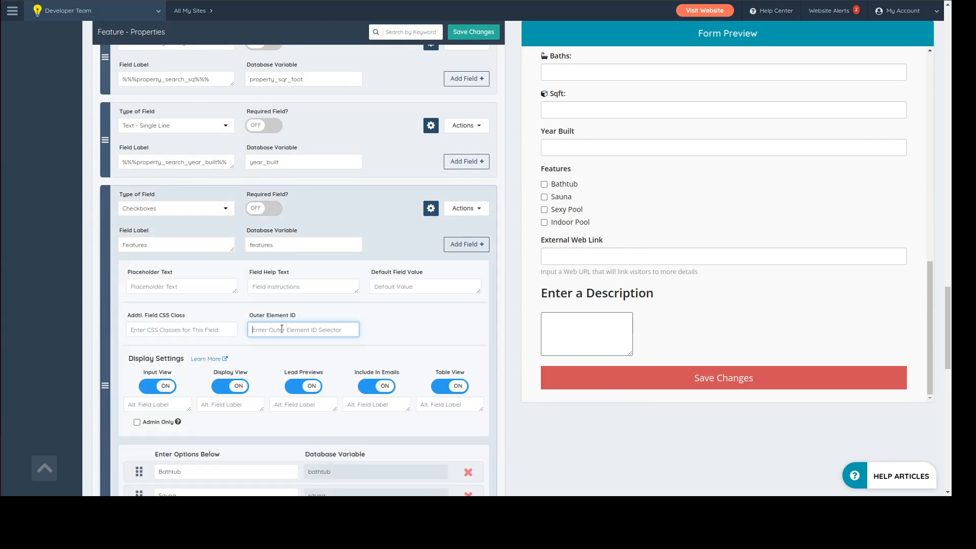
pyautogui.write('inline')
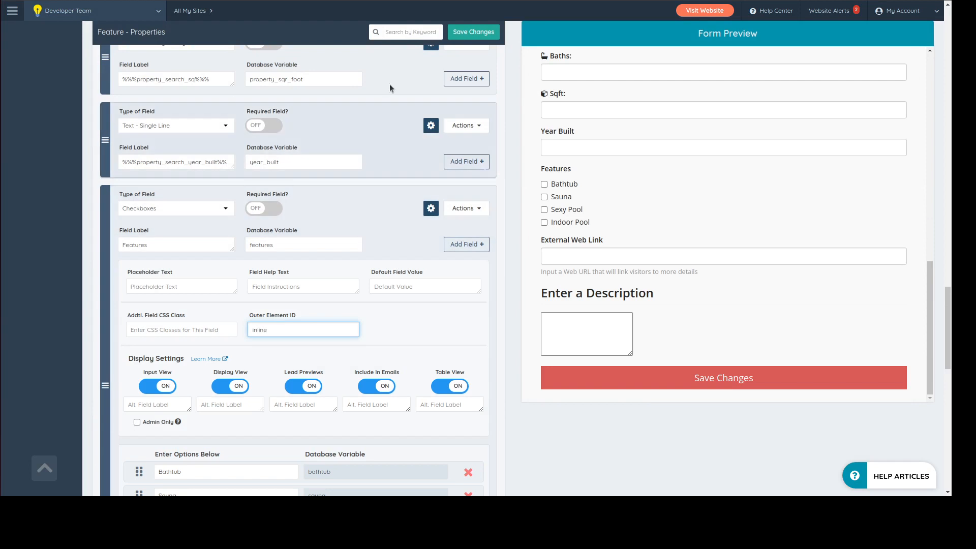
pyautogui.click(463, 37)
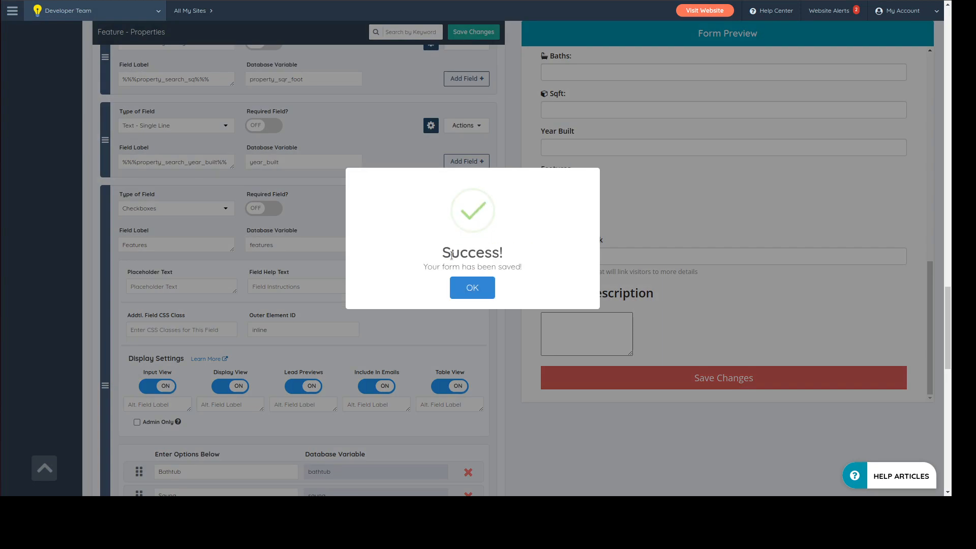
pyautogui.click(478, 291)
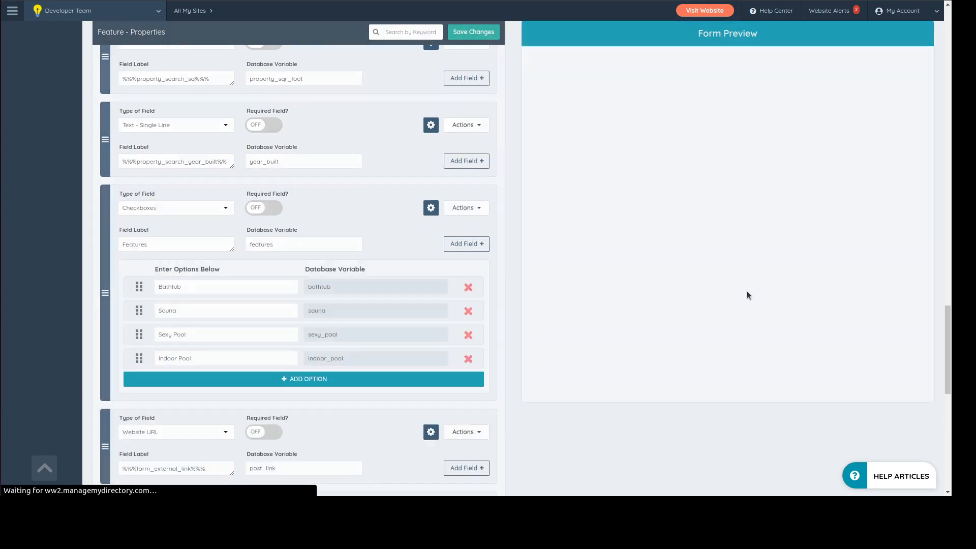
pyautogui.scroll(-15, 746, 290)
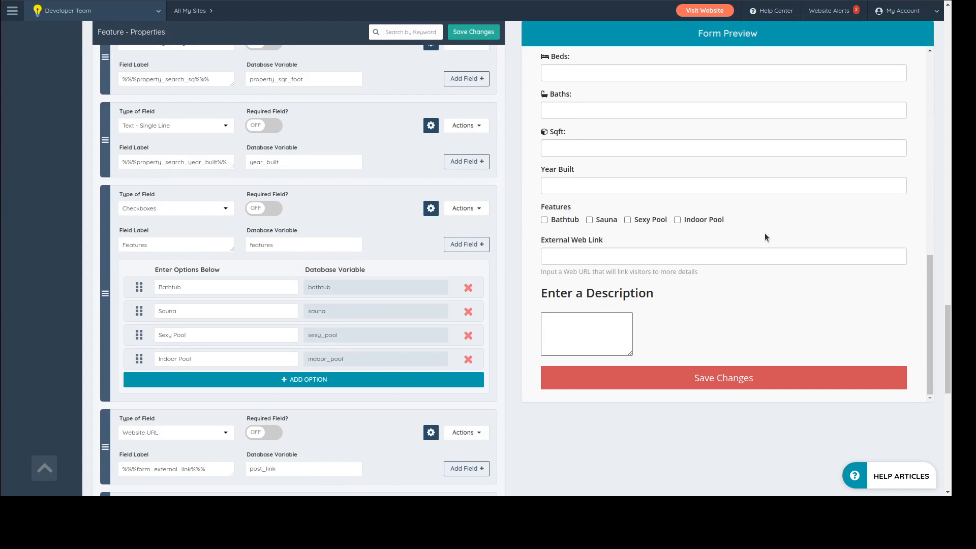
pyautogui.scroll(3, 764, 237)
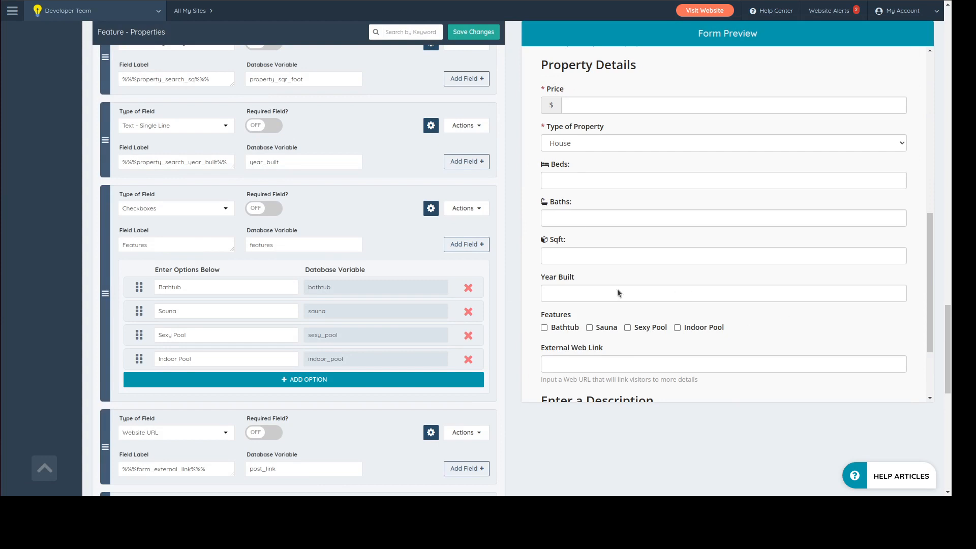
pyautogui.scroll(9, 582, 180)
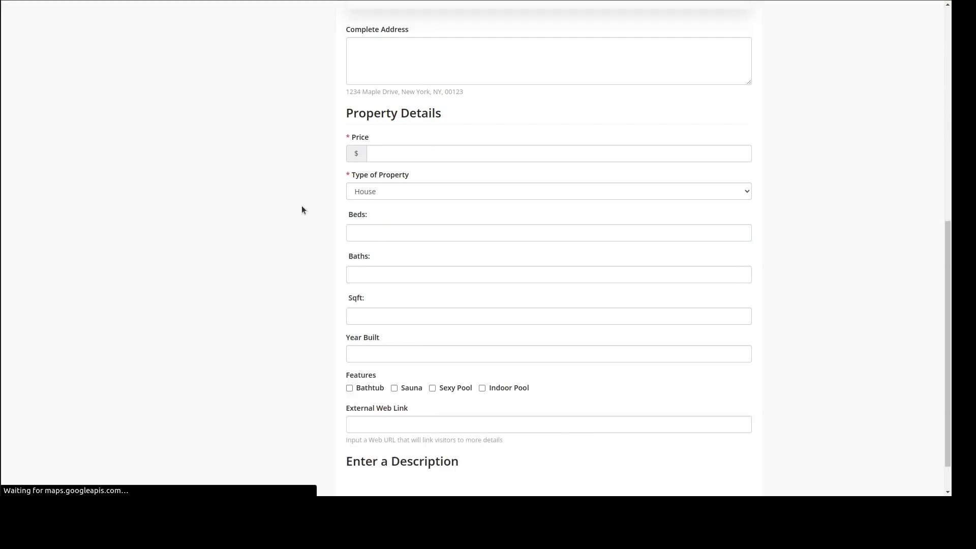
# - On the member's New Property form, title the property Property Test, set Publish to Yes and select the For Rent and For Sale statuses
pyautogui.scroll(8, 301, 206)
pyautogui.scroll(3, 367, 239)
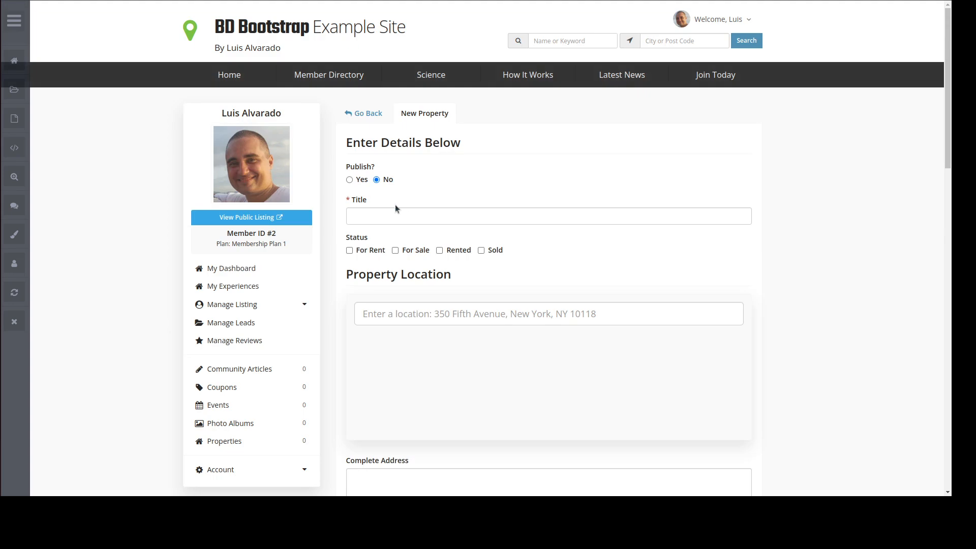
pyautogui.click(384, 214)
pyautogui.write('Pr')
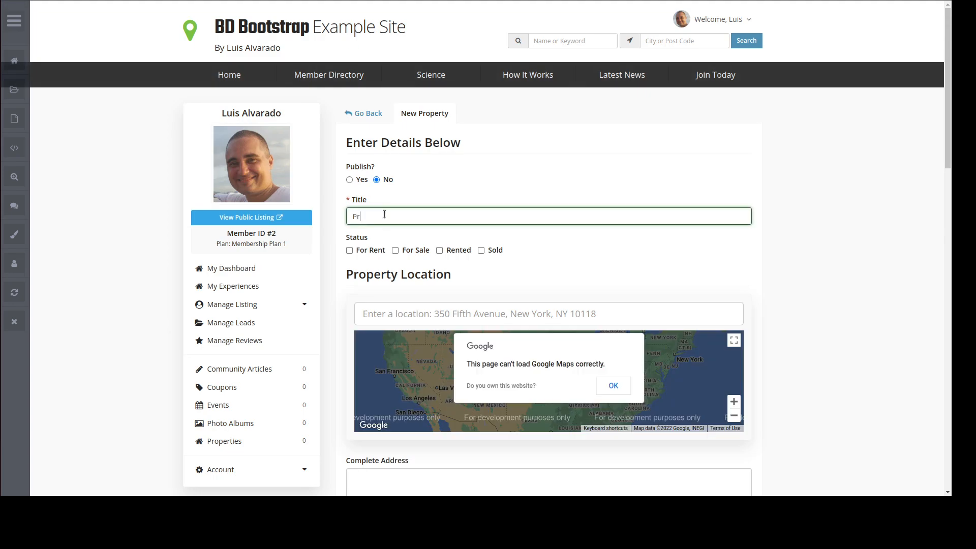
pyautogui.write('operty Test')
pyautogui.click(350, 180)
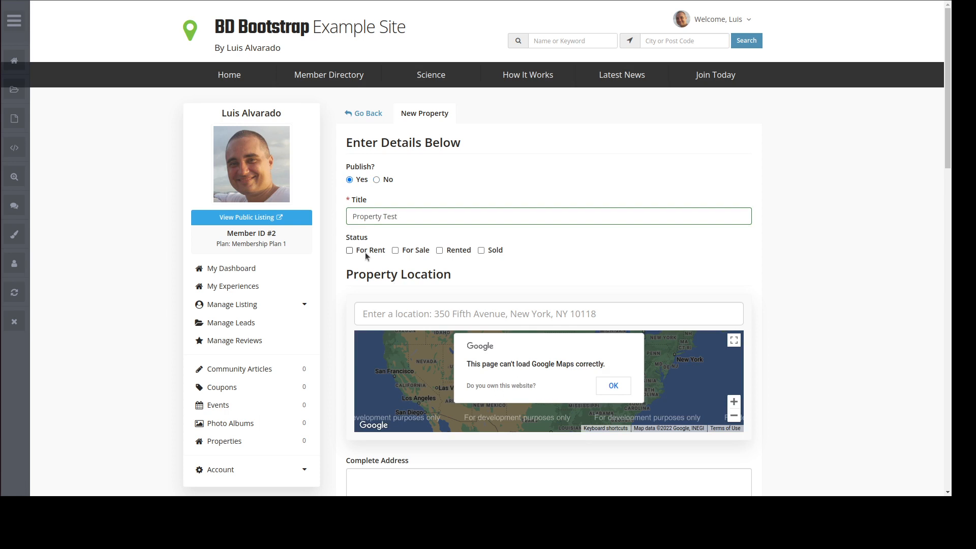
pyautogui.click(350, 250)
pyautogui.click(405, 249)
# - Enter a price of 123131 and set the type of property to Townhouse
pyautogui.scroll(-3, 913, 240)
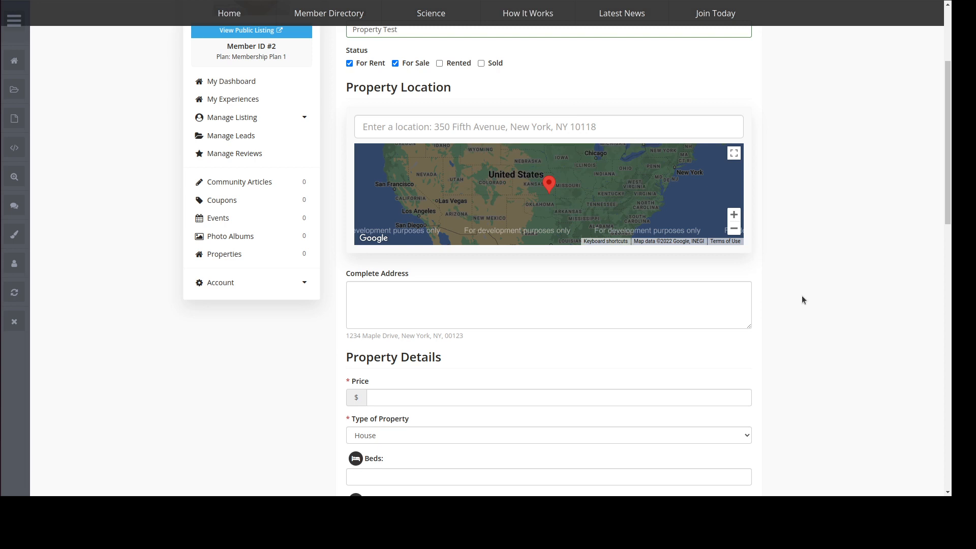
pyautogui.scroll(-3, 427, 142)
pyautogui.scroll(-2, 326, 212)
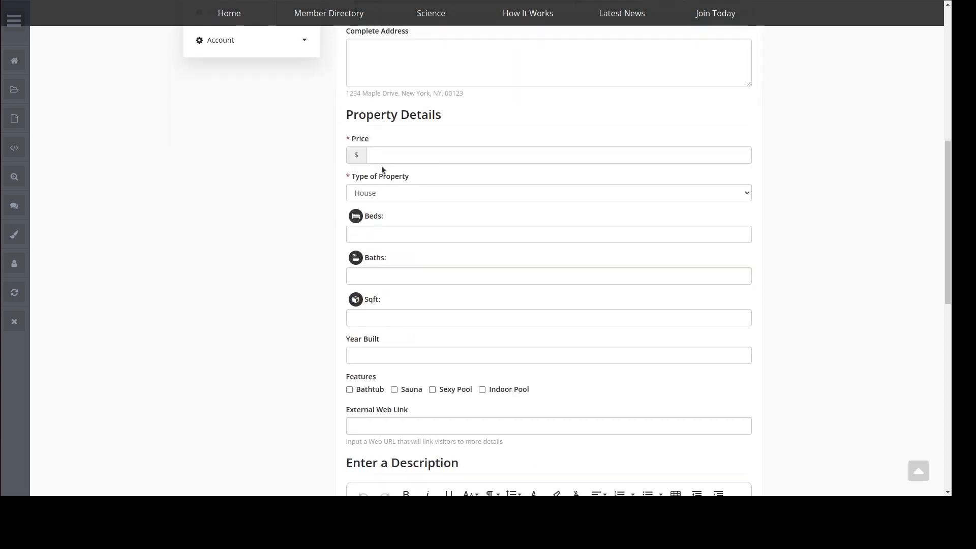
pyautogui.click(379, 155)
pyautogui.write('123131')
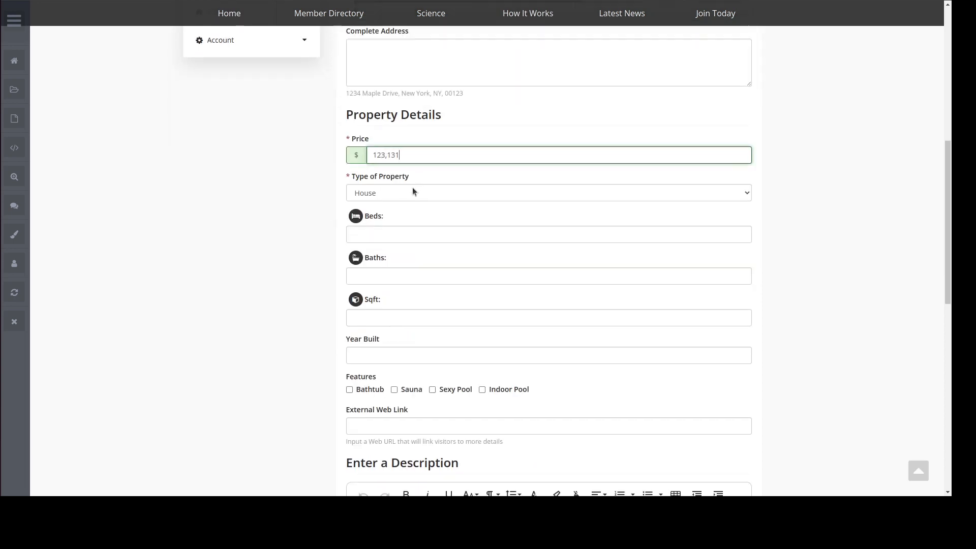
pyautogui.click(367, 193)
pyautogui.click(371, 227)
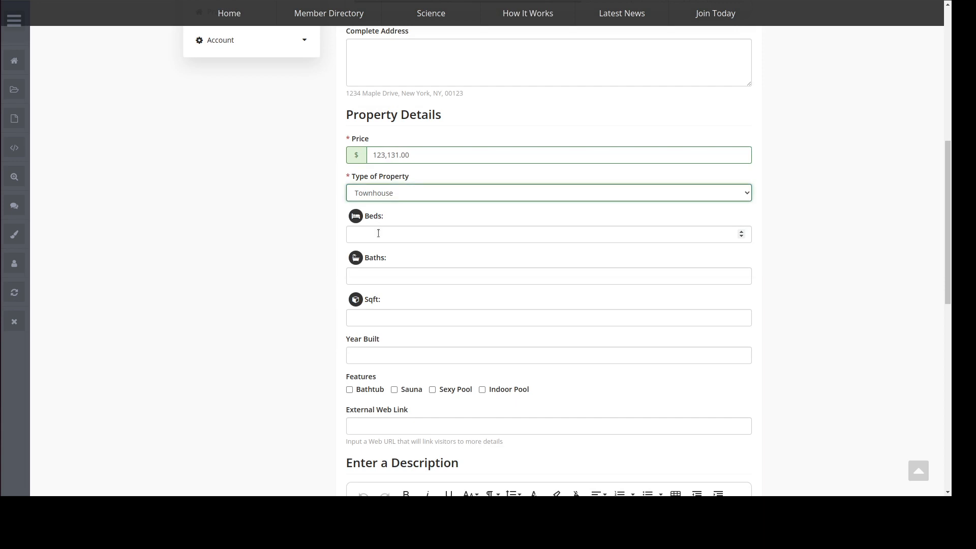
# - Enter 5 beds, 7 baths and 34 sqft in the property details
pyautogui.click(378, 233)
pyautogui.write('5')
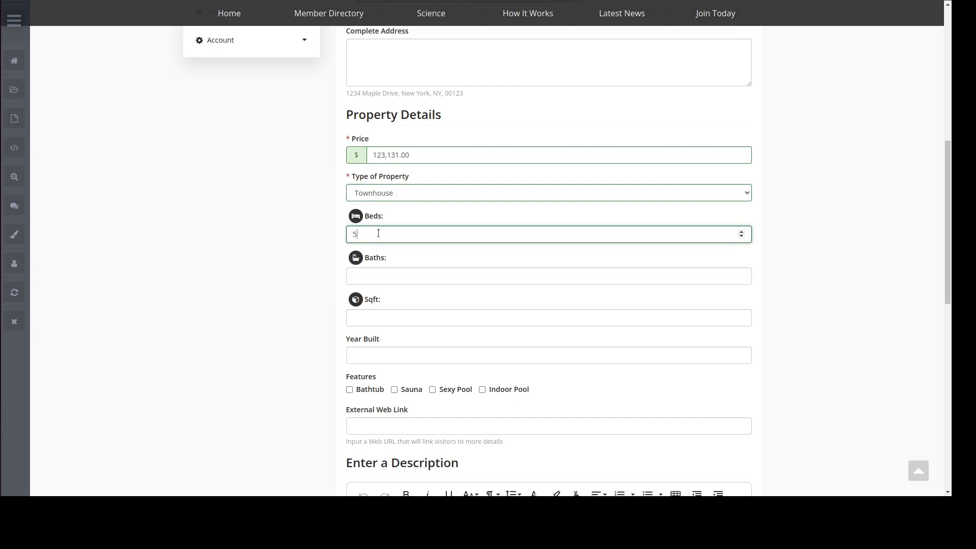
pyautogui.click(381, 279)
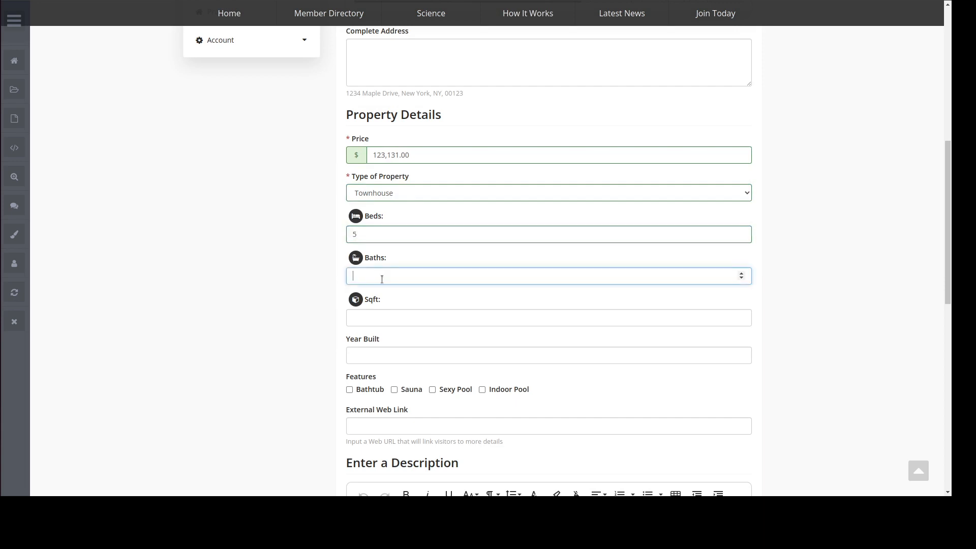
pyautogui.write('7')
pyautogui.click(403, 321)
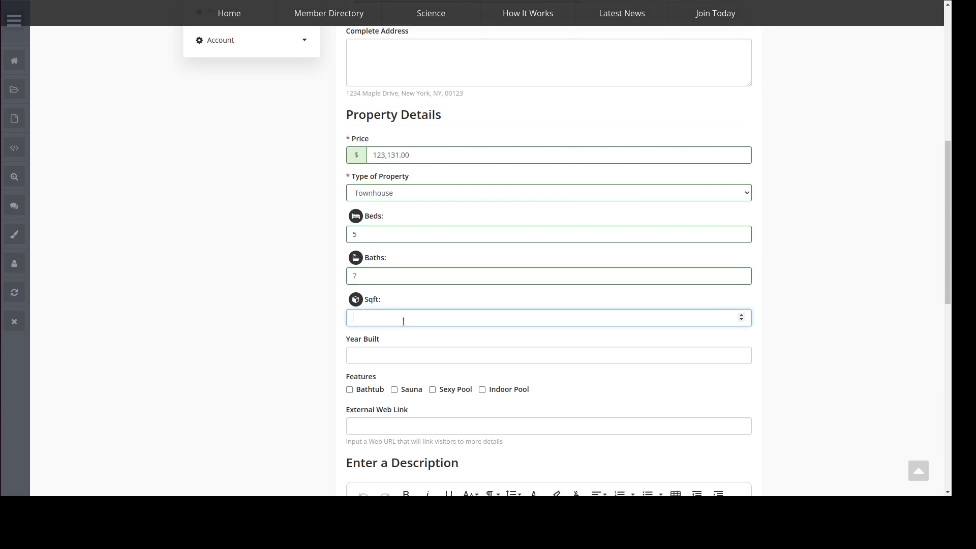
pyautogui.write('34')
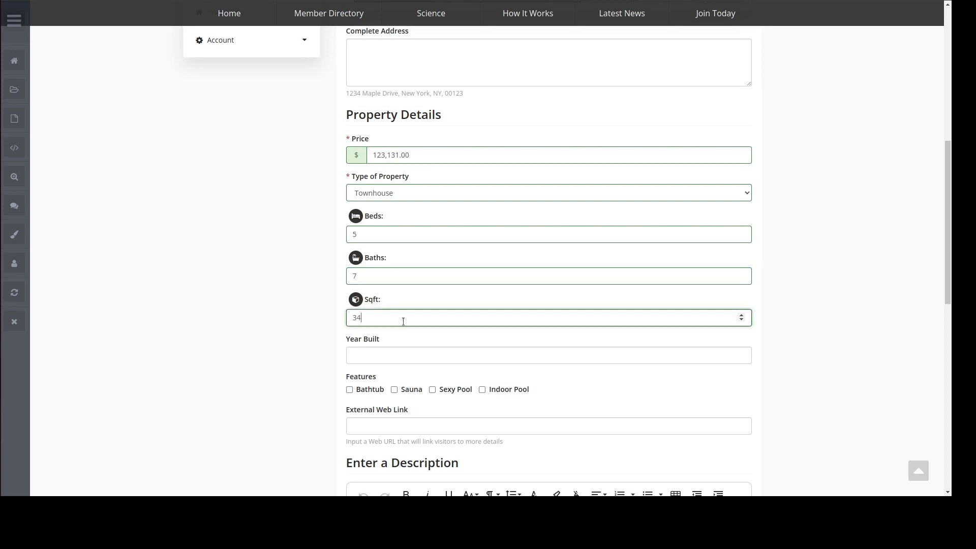
# - Set the property's square footage to 34555 and the year built to 2010
pyautogui.write('555')
pyautogui.click(300, 318)
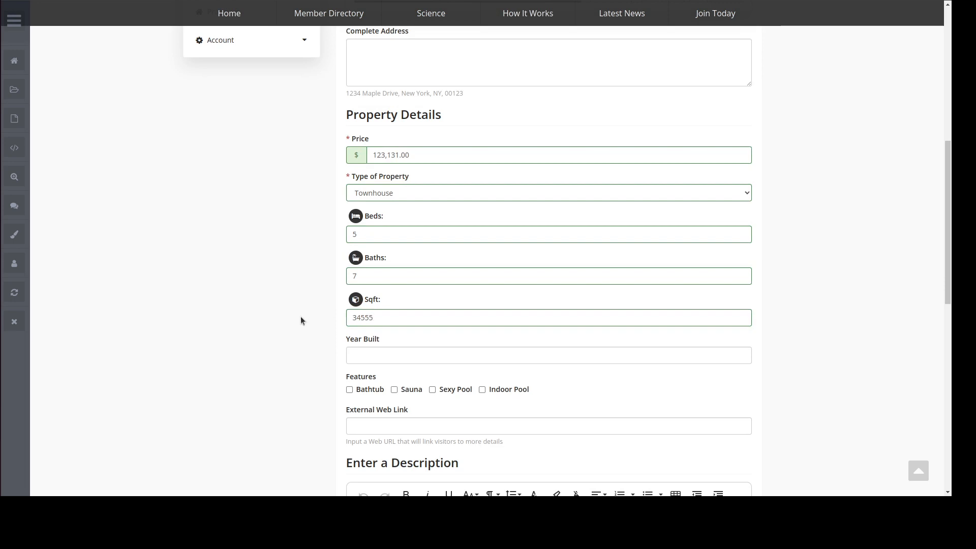
pyautogui.scroll(-1, 356, 330)
pyautogui.click(371, 325)
pyautogui.write('2010')
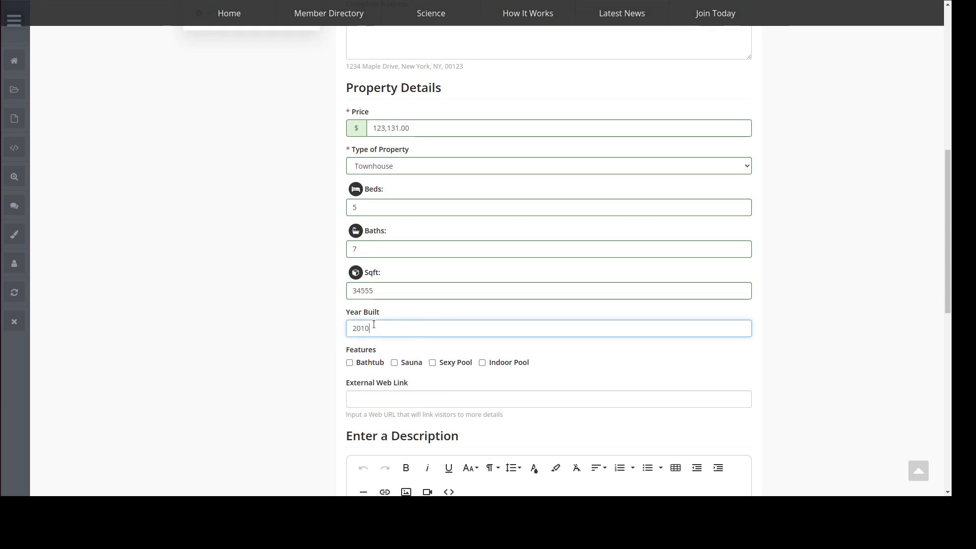
# - Select the Bathtub, Sexy Pool and Indoor Pool features for the property
pyautogui.scroll(-2, 374, 325)
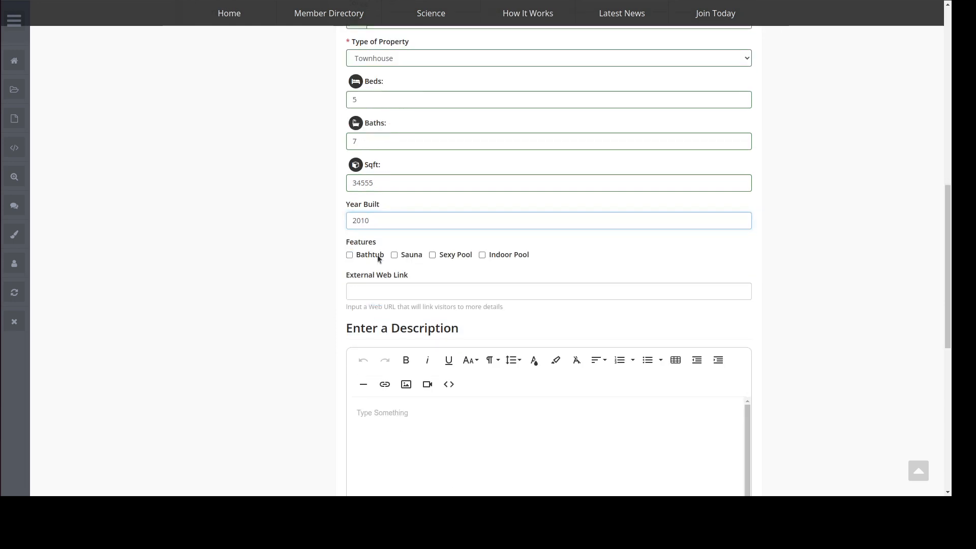
pyautogui.click(375, 255)
pyautogui.click(500, 257)
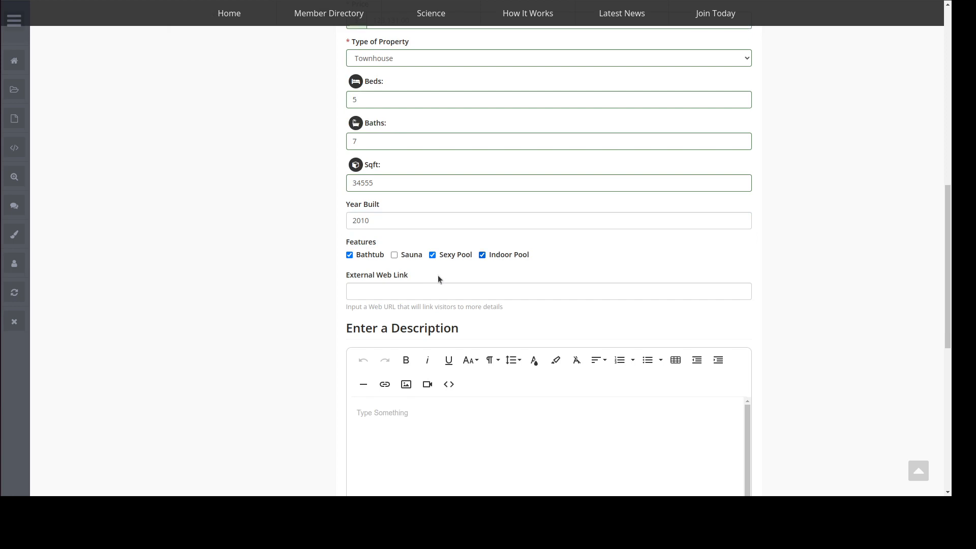
# - Enter the description "Here is a dragon of something. Bla bla blah!" and save the new property
pyautogui.scroll(-3, 477, 312)
pyautogui.click(477, 312)
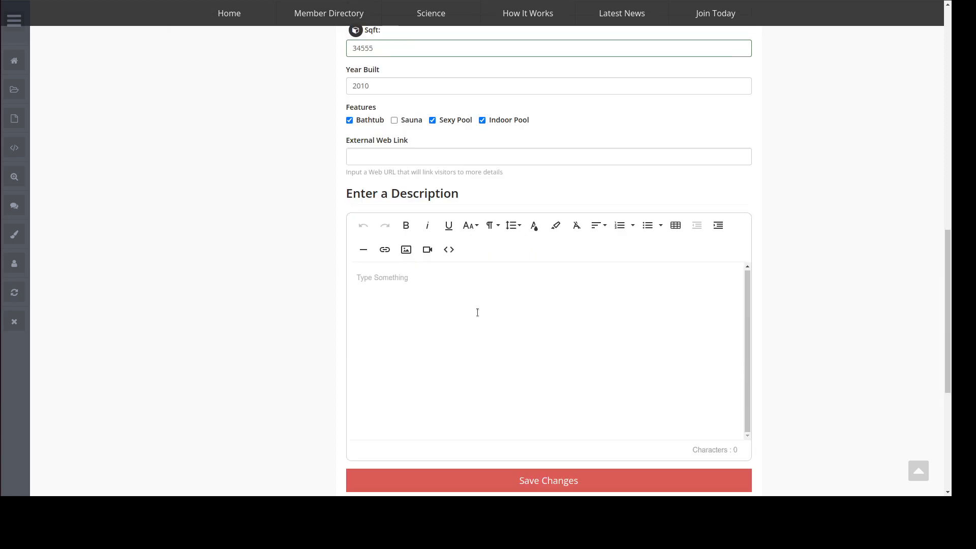
pyautogui.write('HEre is a dragon of something')
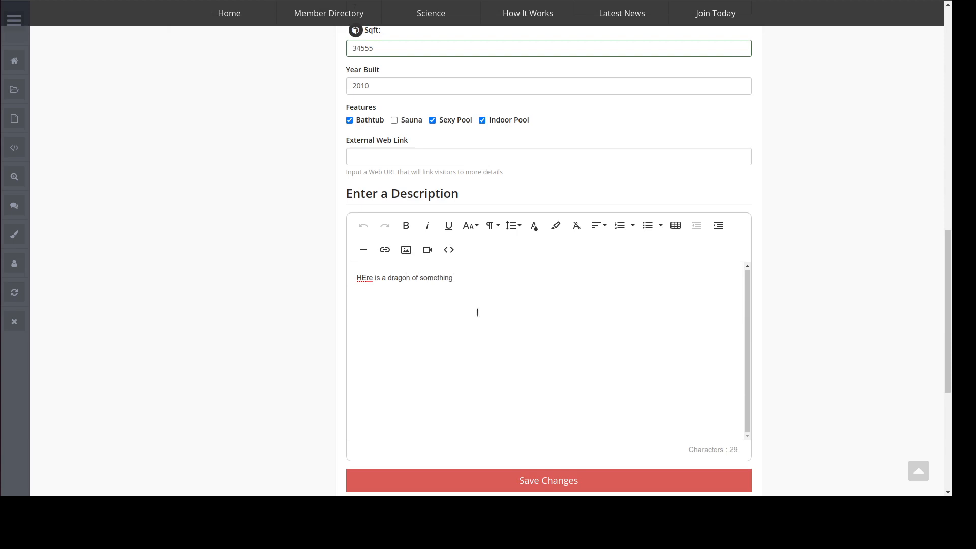
pyautogui.press('BackSpace')
pyautogui.write('e')
pyautogui.press('End')
pyautogui.write('thing. Bla bla bla')
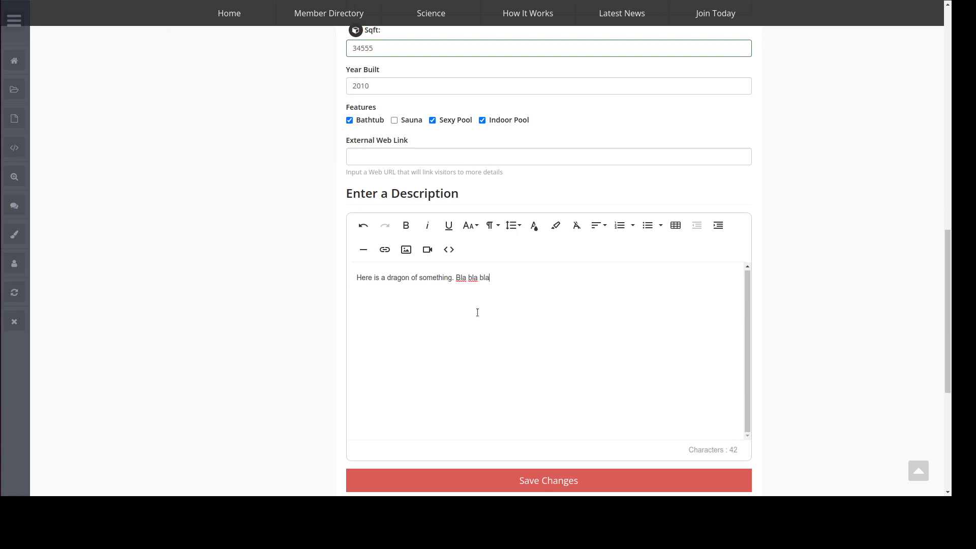
pyautogui.click(515, 472)
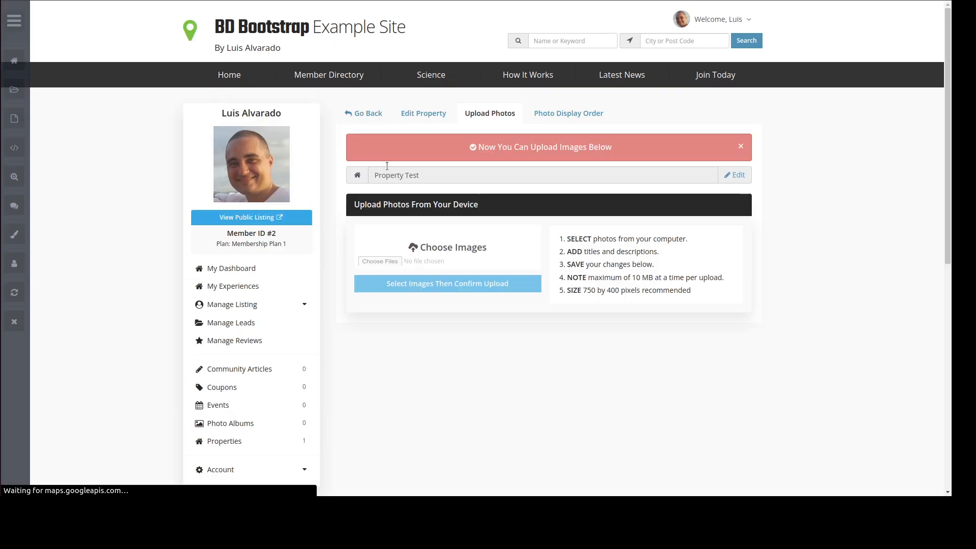
# - Choose photo1.jpg from the Desktop folder as the property's image
pyautogui.click(449, 262)
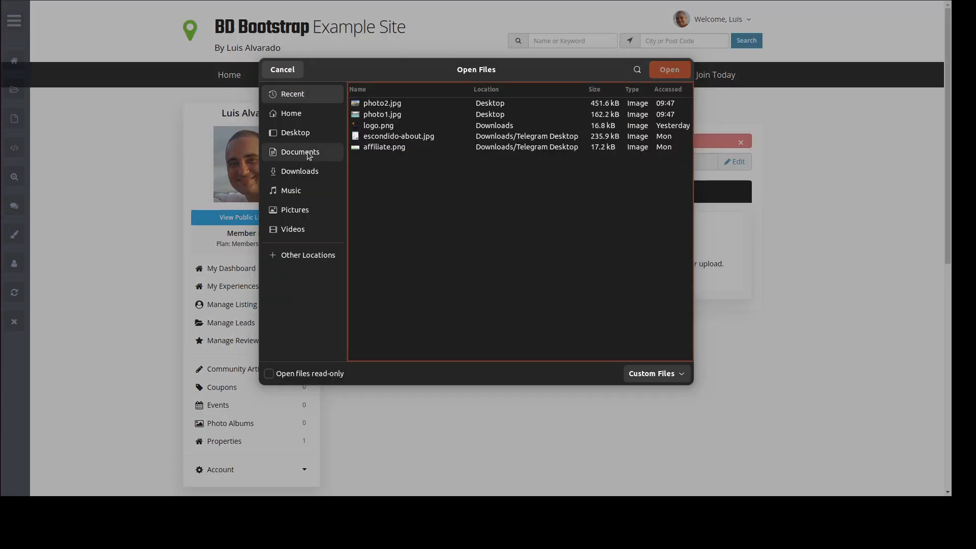
pyautogui.click(304, 150)
pyautogui.click(300, 171)
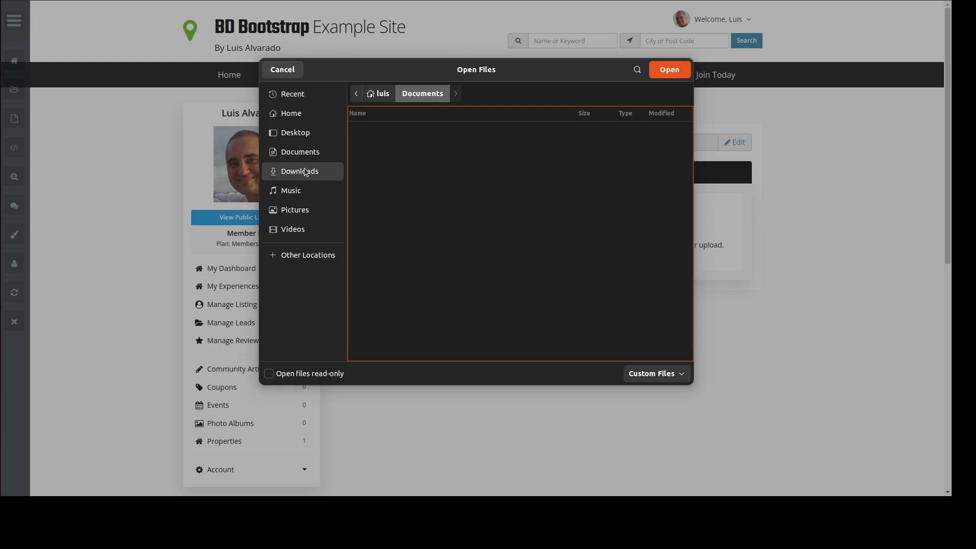
pyautogui.click(294, 132)
pyautogui.doubleClick(378, 138)
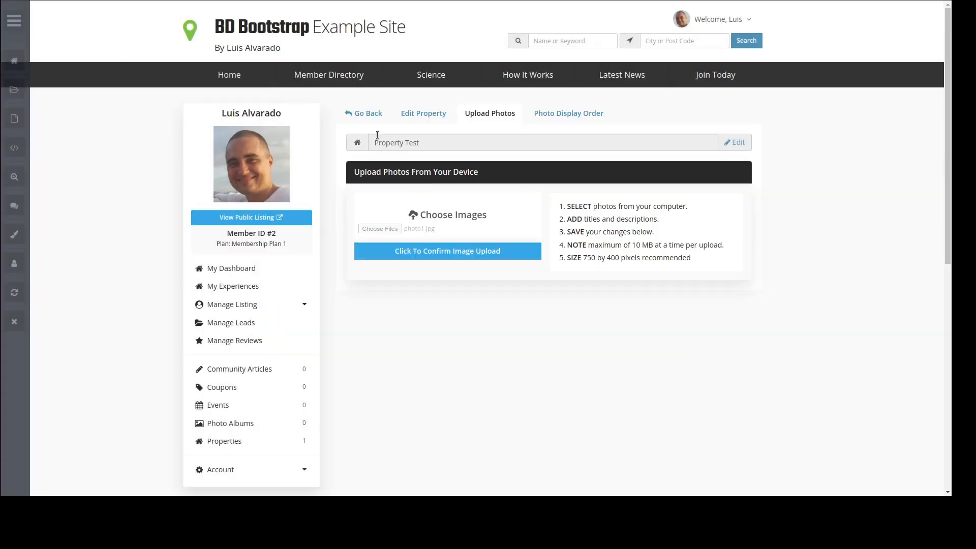
# - Upload photo1.jpg, photo2.jpg and photo3.jpg from the Desktop folder to the property and review the uploaded photos
pyautogui.click(412, 212)
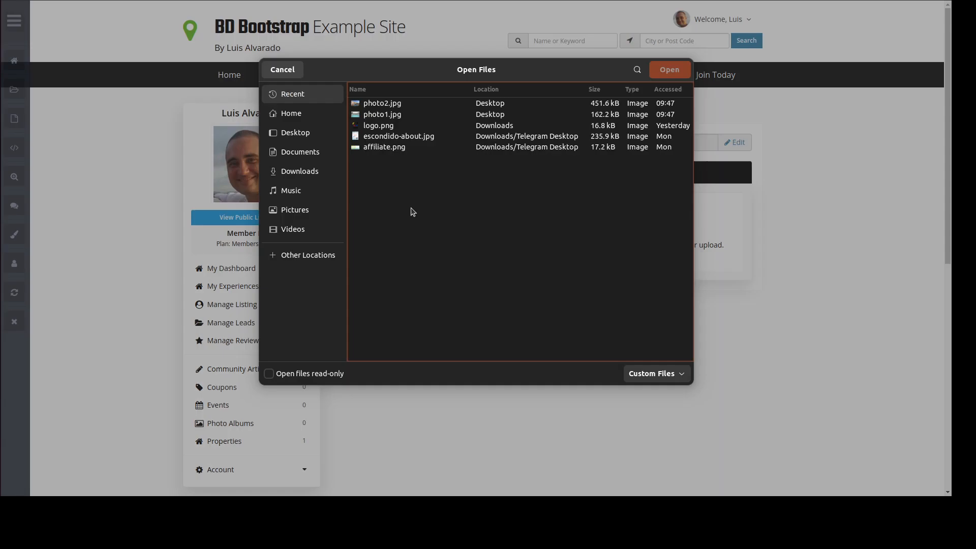
pyautogui.click(308, 133)
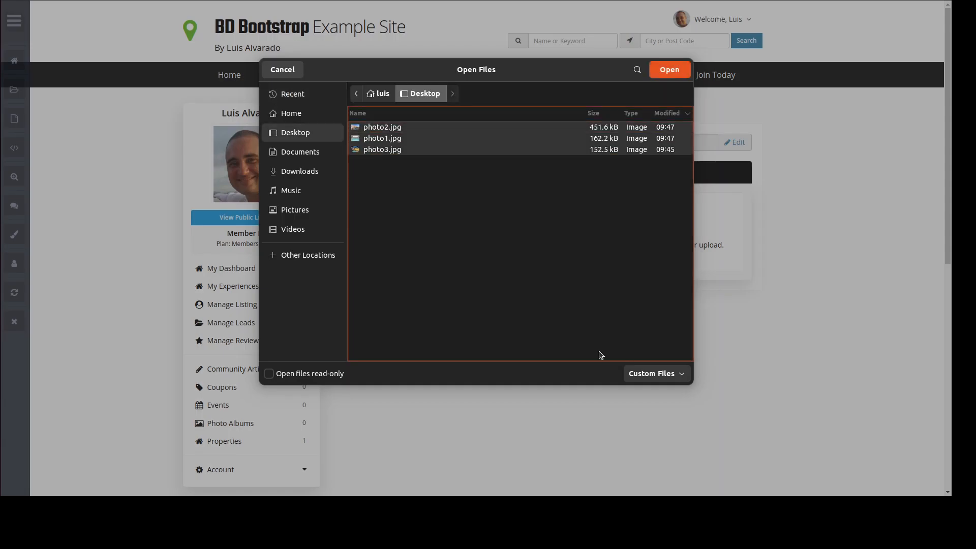
pyautogui.click(670, 71)
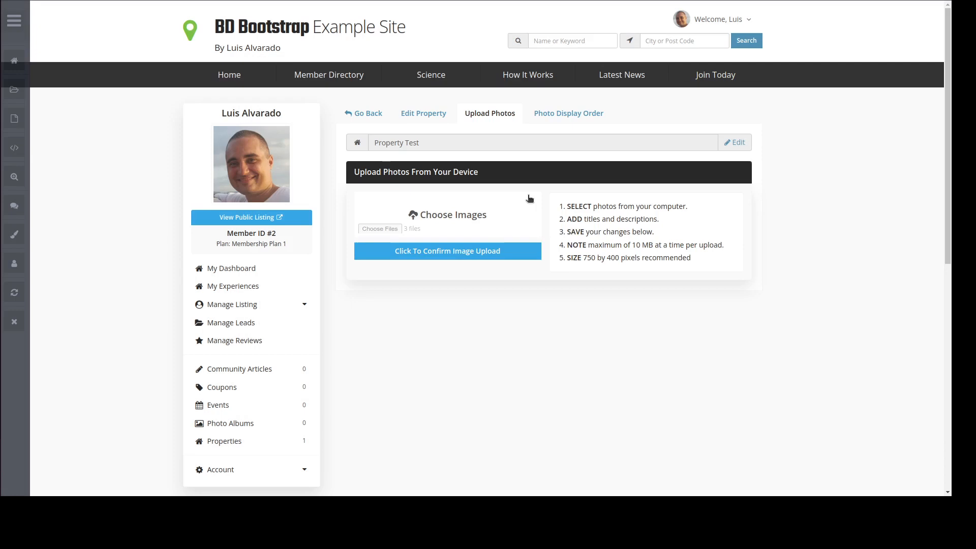
pyautogui.click(460, 252)
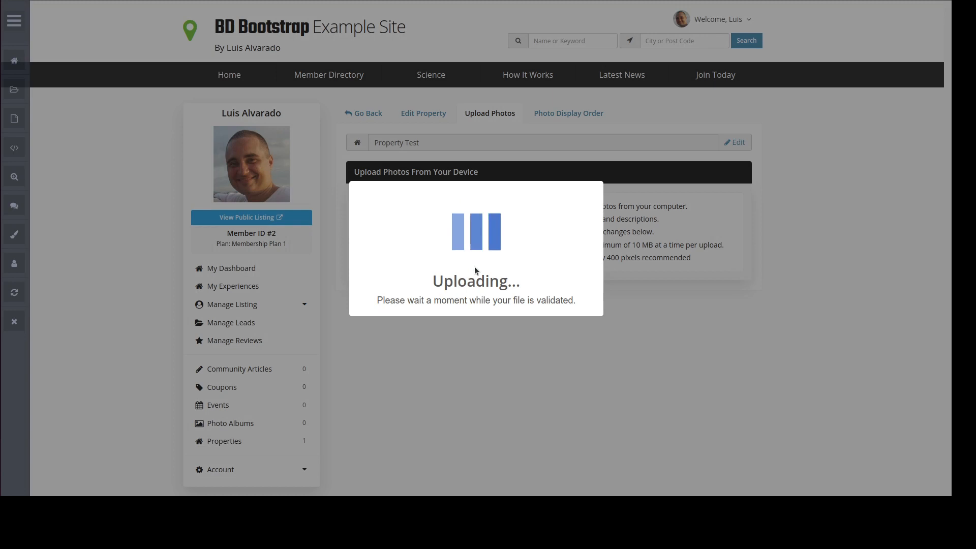
pyautogui.click(480, 304)
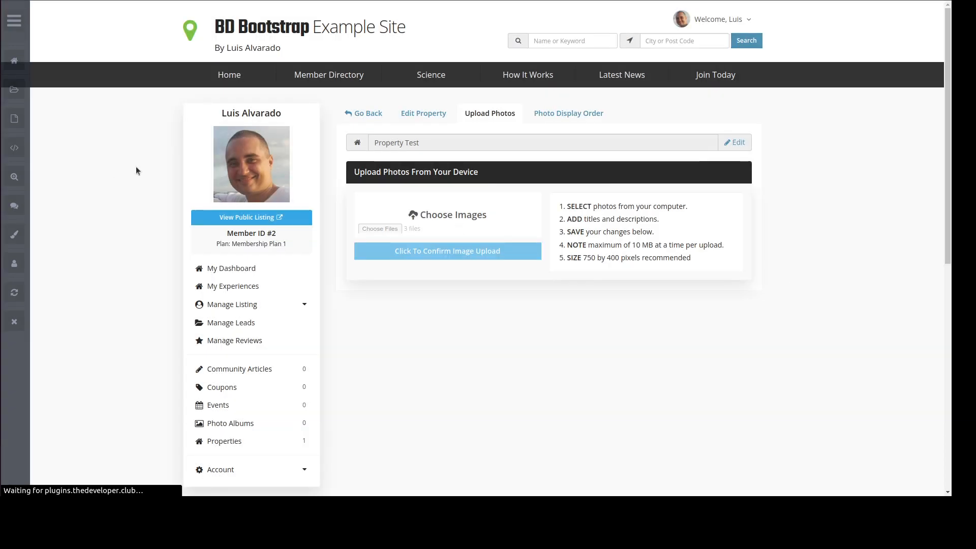
pyautogui.scroll(-1, 867, 206)
pyautogui.scroll(-5, 868, 206)
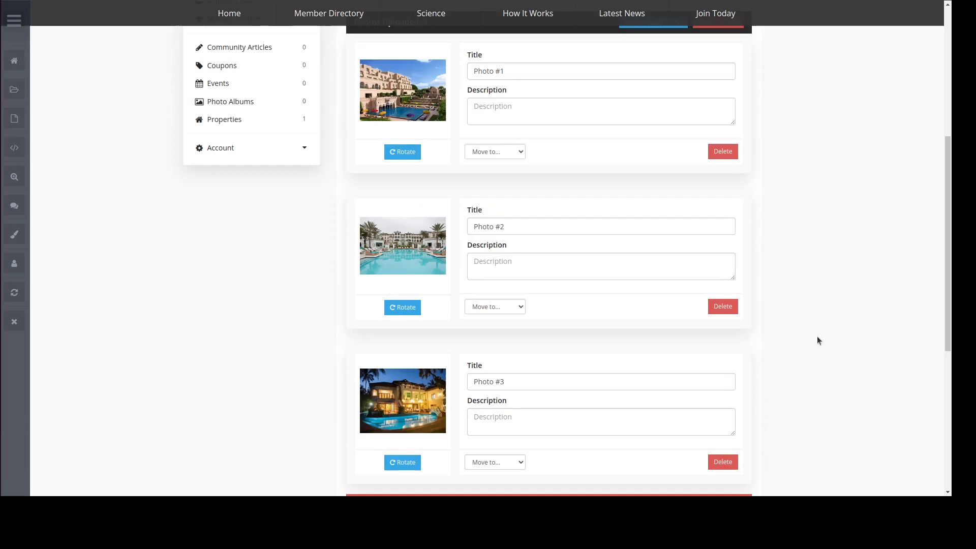
pyautogui.scroll(7, 816, 320)
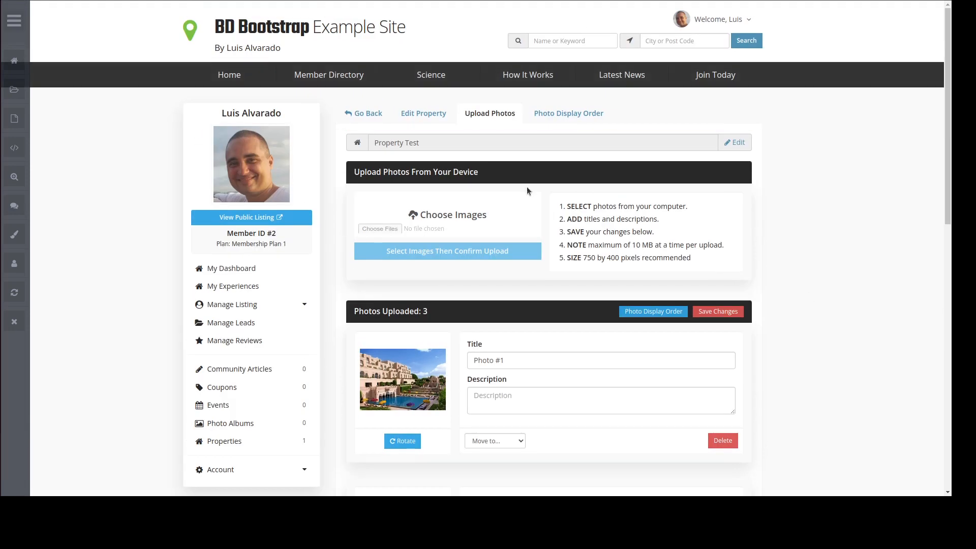
# - Return to the member's properties list and view the Property Test post on the site
pyautogui.click(379, 113)
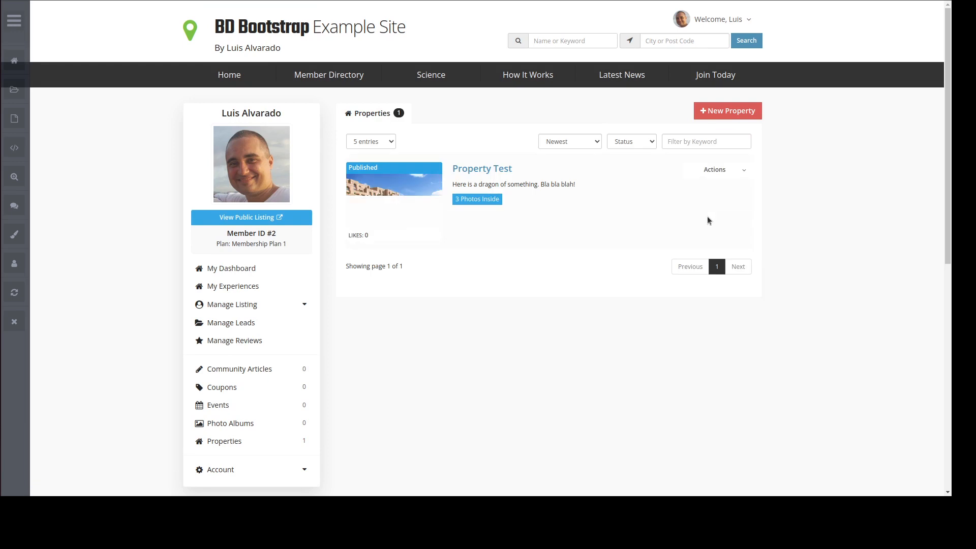
pyautogui.click(713, 170)
pyautogui.click(704, 187)
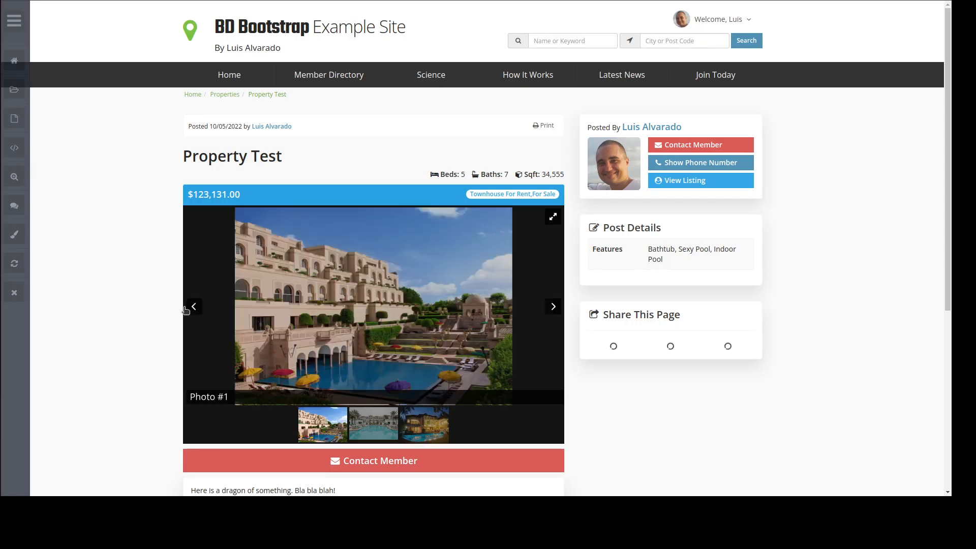
# - Browse the Property Test photo gallery and examine the listed features, square footage, property type and status
pyautogui.click(553, 307)
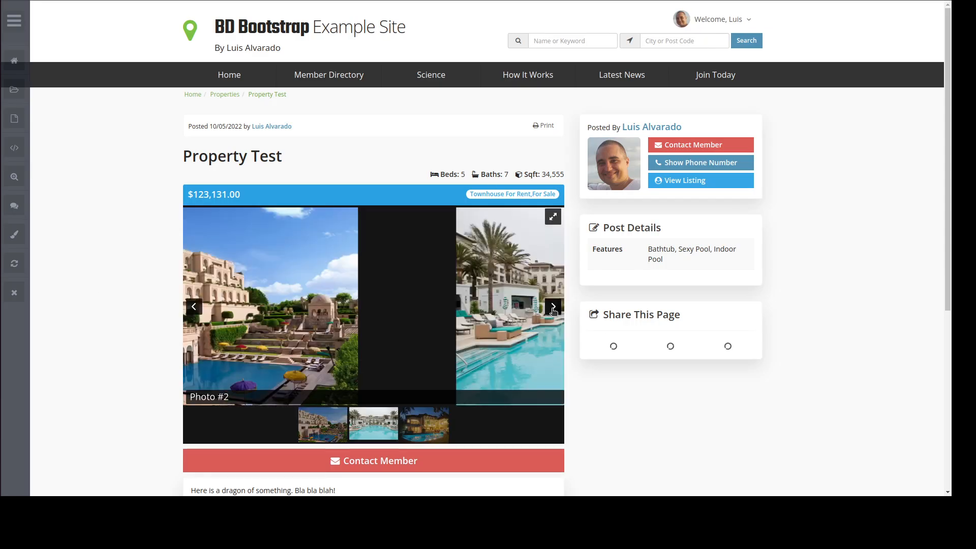
pyautogui.click(553, 307)
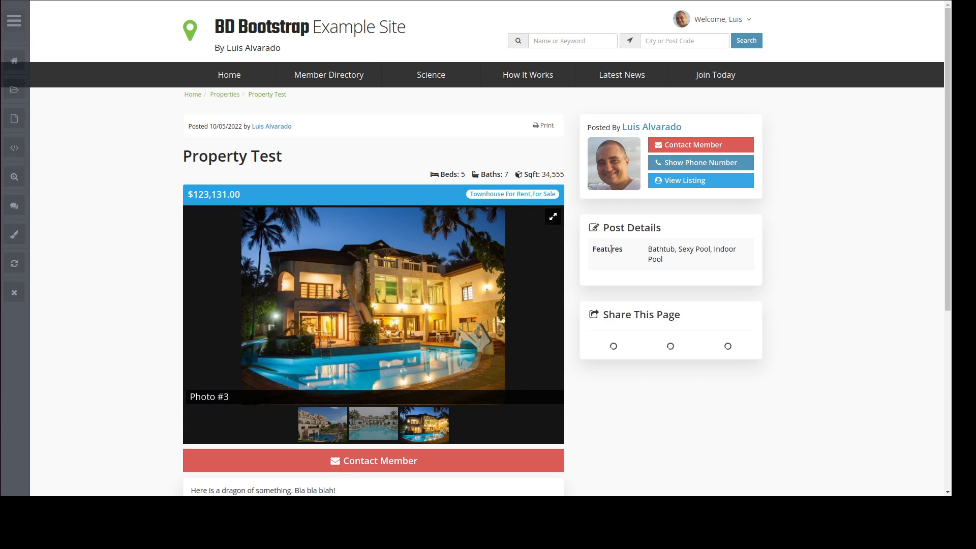
pyautogui.moveTo(610, 249); pyautogui.dragTo(704, 258)
pyautogui.click(704, 258)
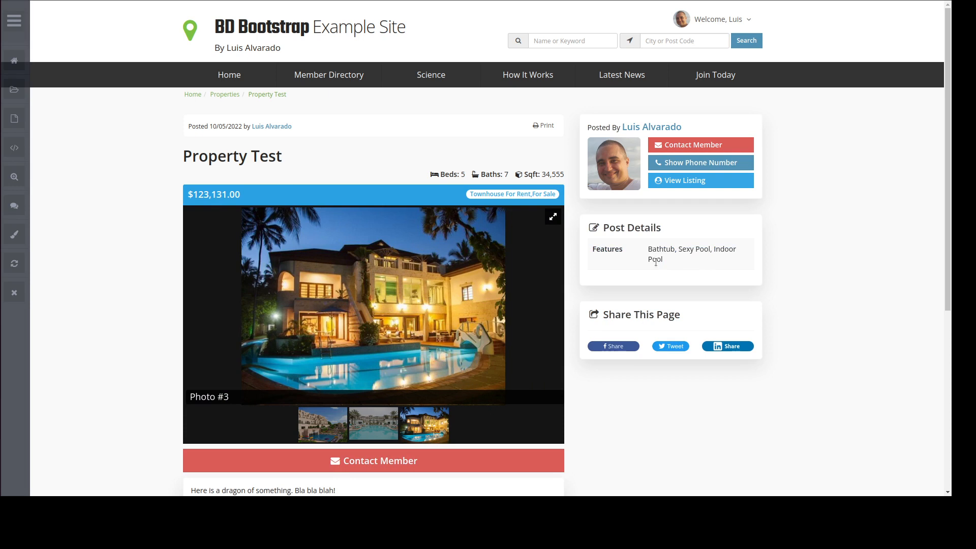
pyautogui.moveTo(544, 174); pyautogui.dragTo(566, 175)
pyautogui.moveTo(472, 194); pyautogui.dragTo(493, 194)
pyautogui.click(931, 263)
pyautogui.scroll(-3, 874, 248)
pyautogui.scroll(2, 874, 248)
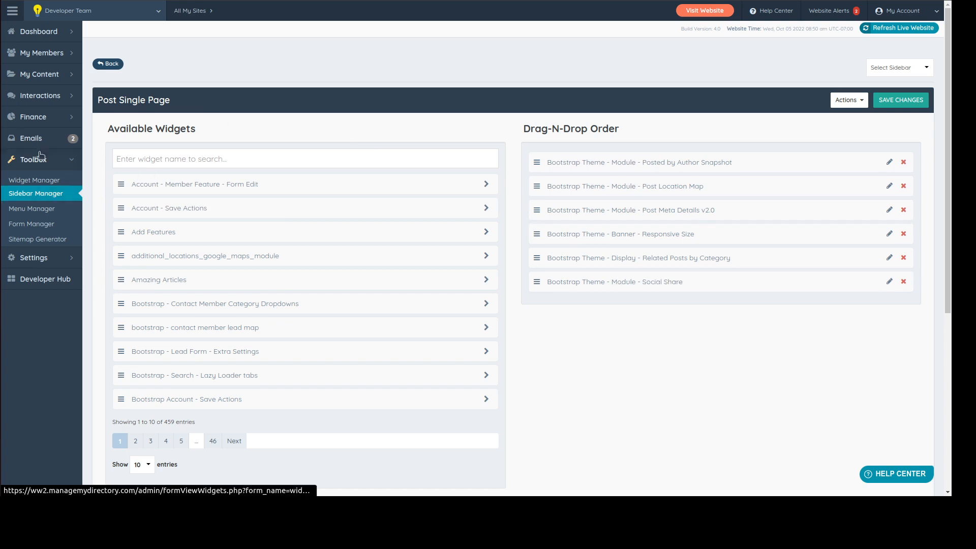
# - In the admin Sidebar Manager, open the default Post Single Page sidebar for customization
pyautogui.click(35, 193)
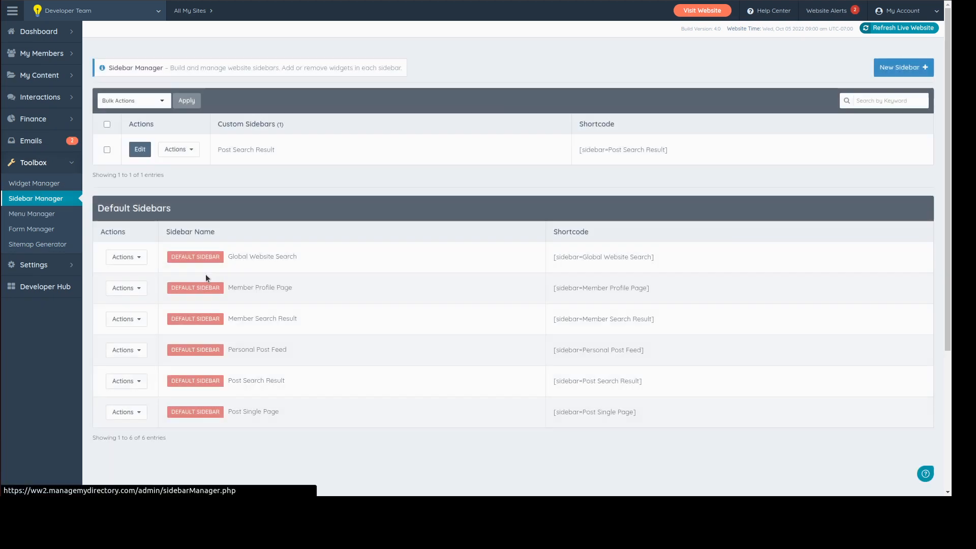
pyautogui.moveTo(228, 412); pyautogui.dragTo(285, 410)
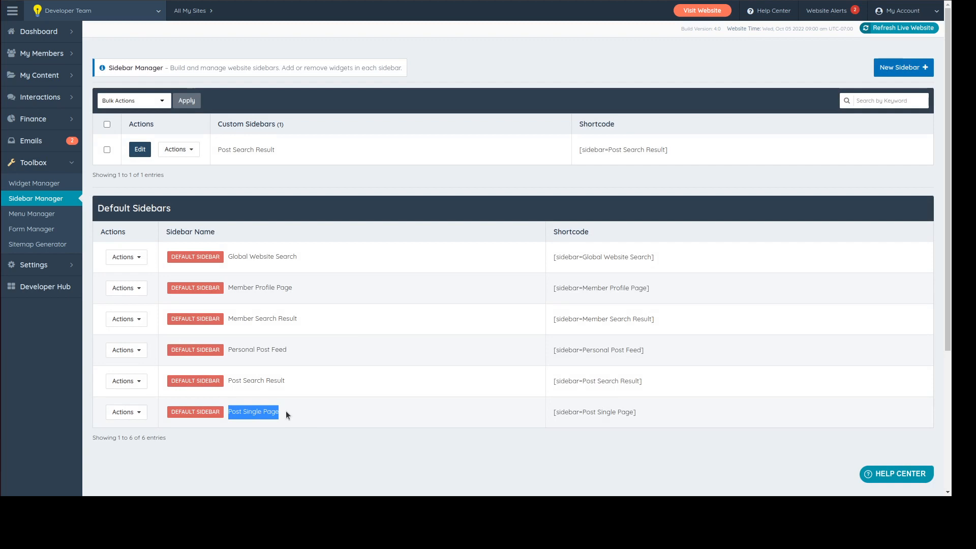
pyautogui.click(287, 410)
pyautogui.click(134, 413)
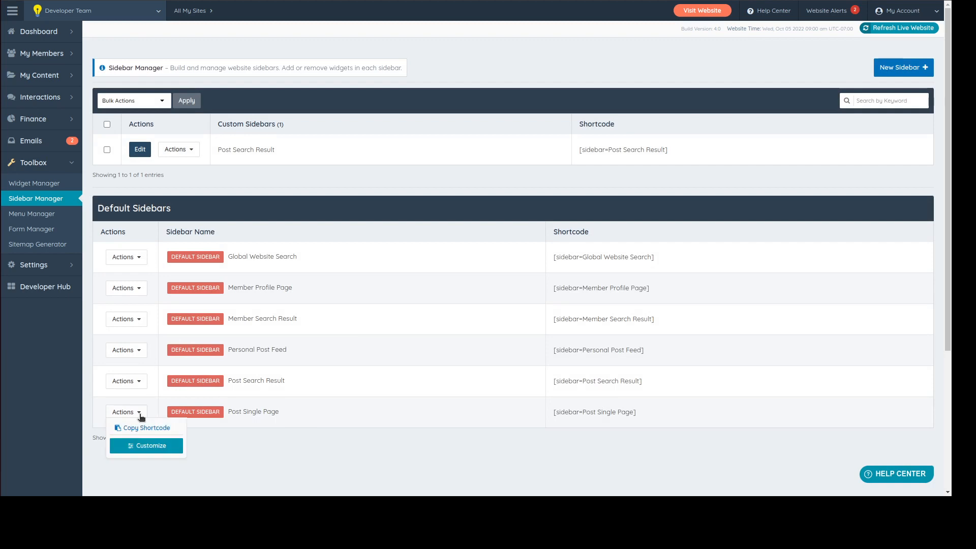
pyautogui.click(128, 449)
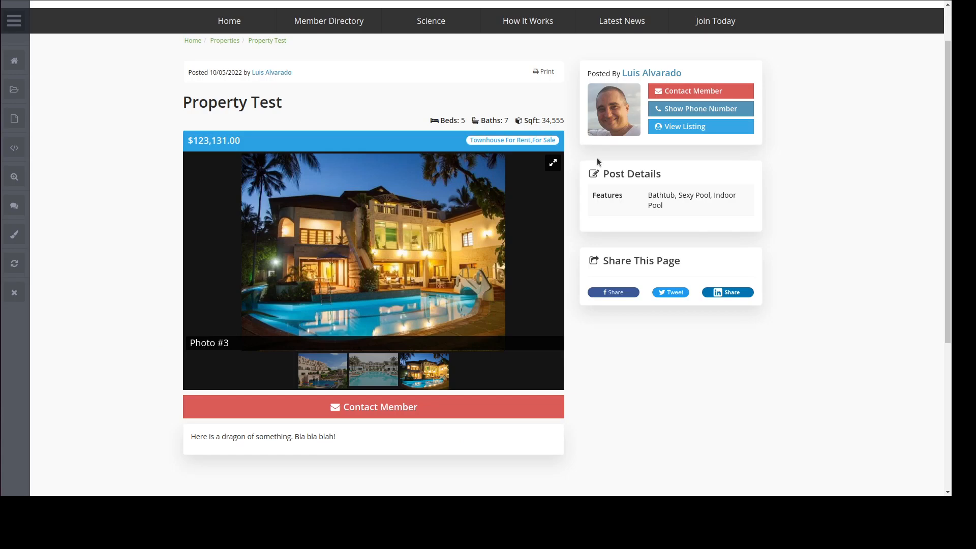
# - Examine the Post Details module and its Features values on the Property Test page
pyautogui.moveTo(585, 163); pyautogui.dragTo(743, 223)
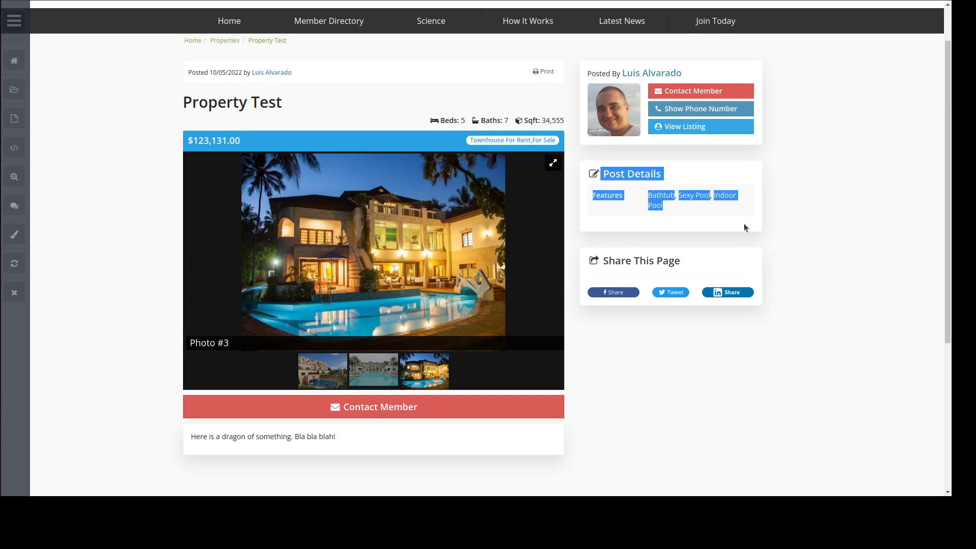
pyautogui.click(877, 189)
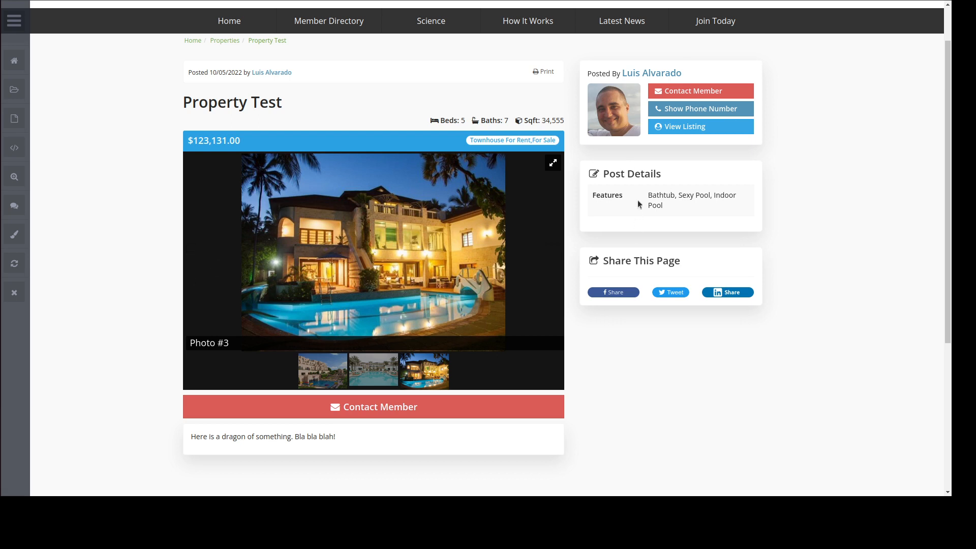
pyautogui.moveTo(639, 195); pyautogui.dragTo(698, 211)
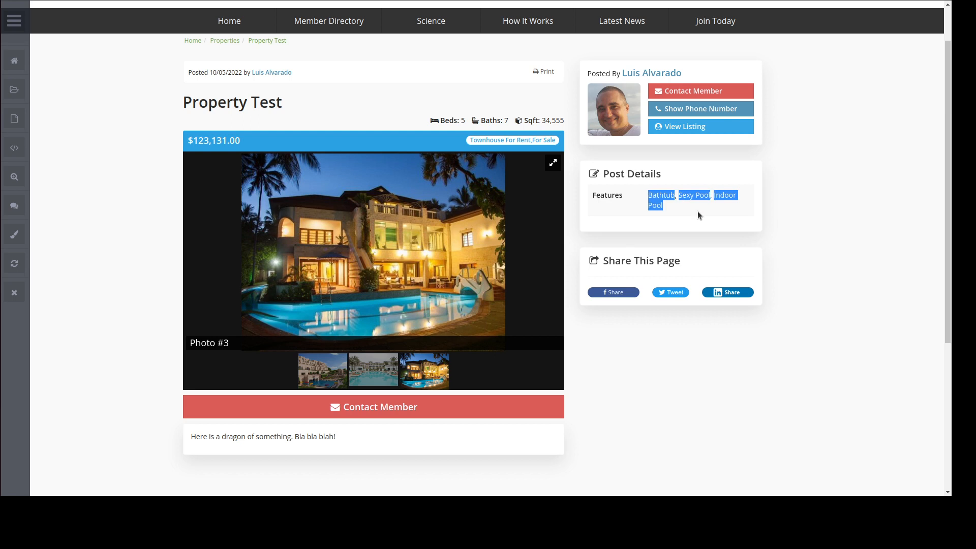
pyautogui.click(841, 226)
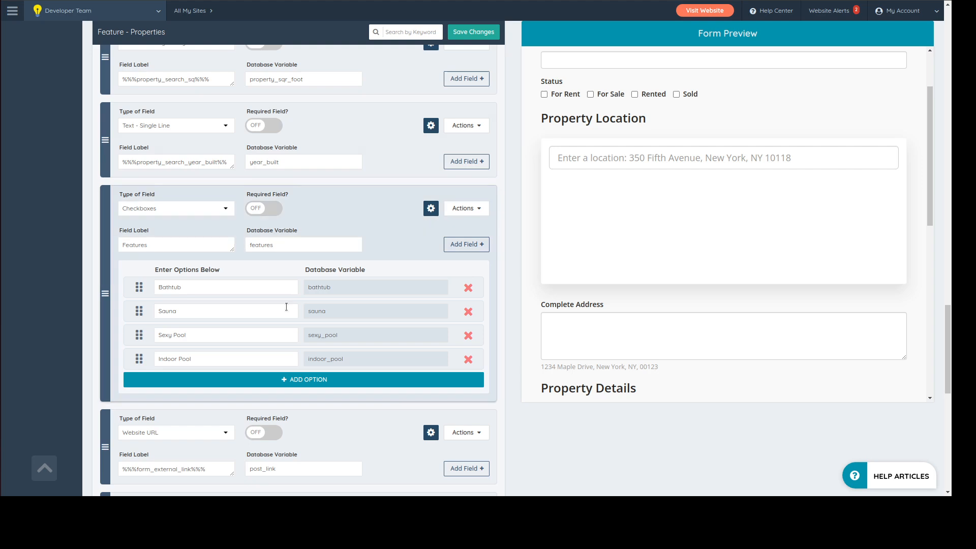
# - Review the Feature - Properties form's preview and its field list, from the submit button up to the location fields
pyautogui.scroll(1, 584, 143)
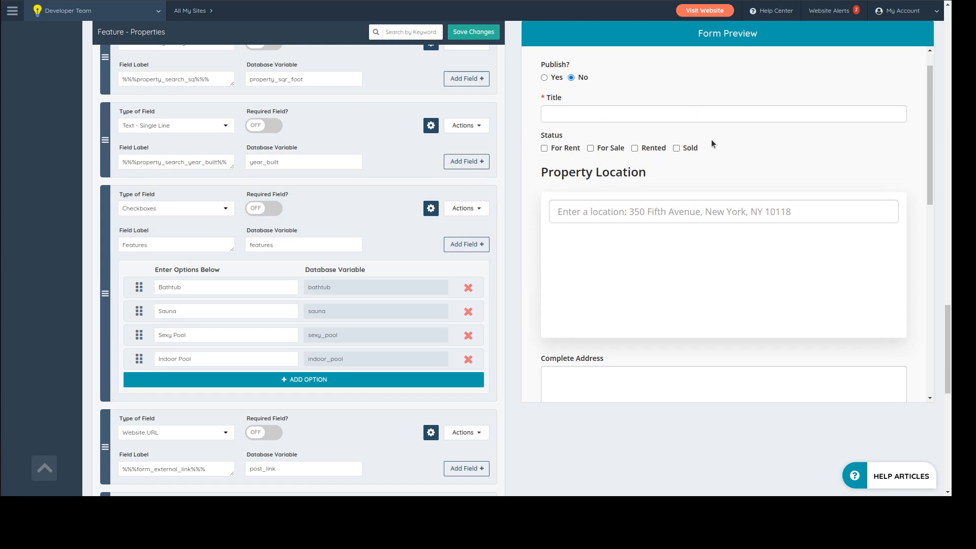
pyautogui.scroll(-8, 605, 134)
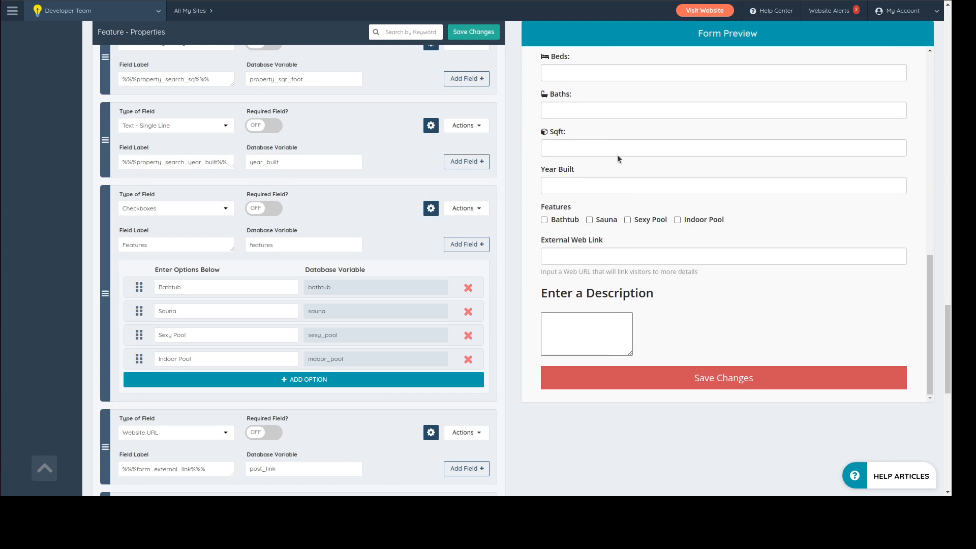
pyautogui.scroll(2, 568, 200)
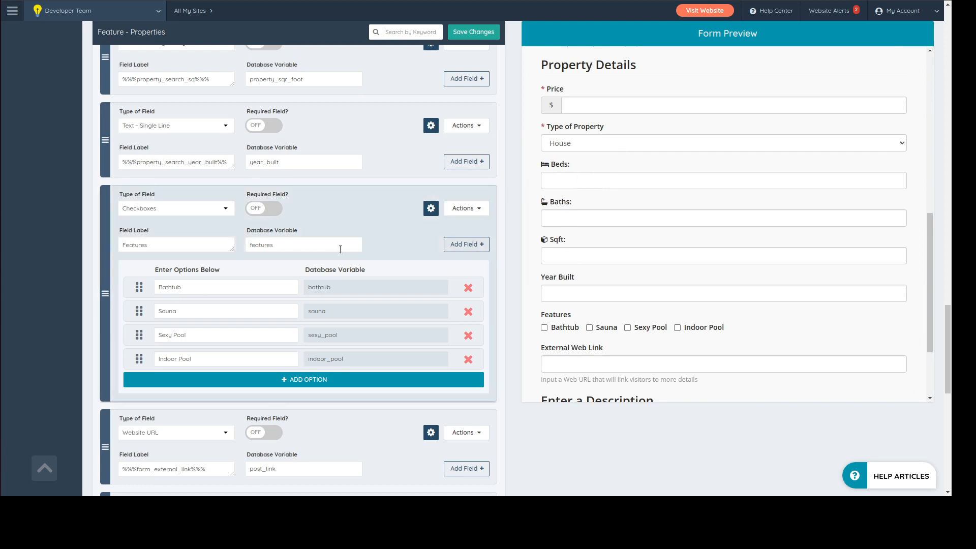
pyautogui.scroll(-3, 339, 247)
pyautogui.scroll(-8, 340, 242)
pyautogui.scroll(6, 366, 269)
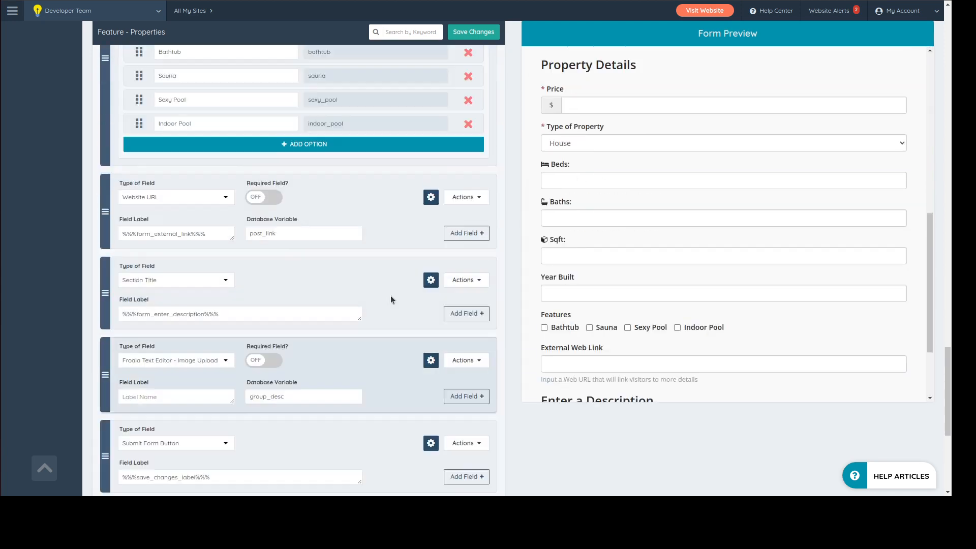
pyautogui.scroll(-3, 676, 264)
pyautogui.scroll(10, 418, 203)
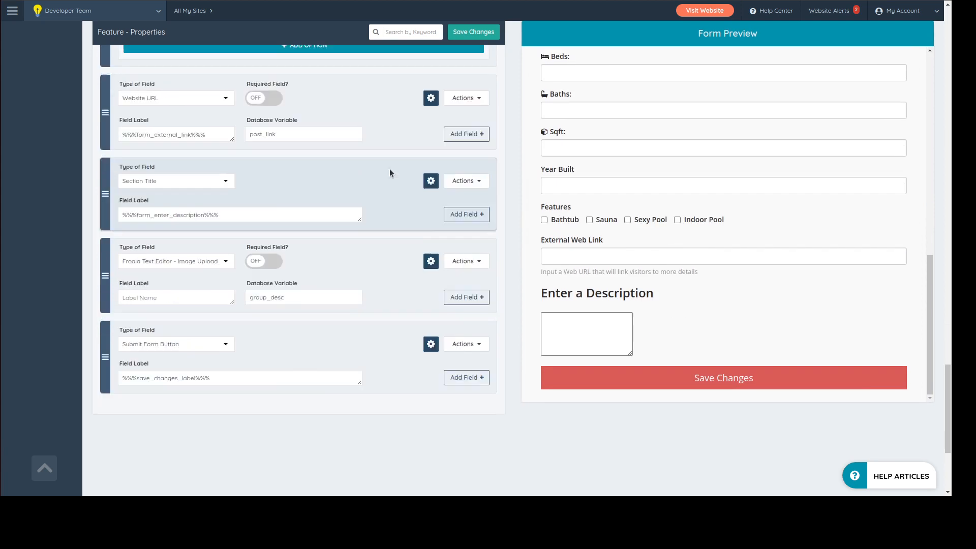
pyautogui.scroll(10, 410, 196)
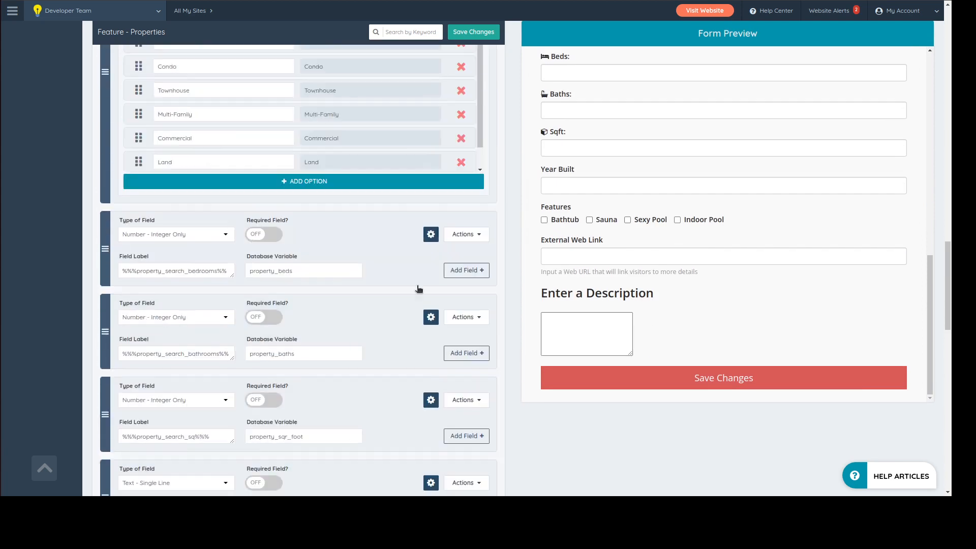
pyautogui.scroll(4, 378, 259)
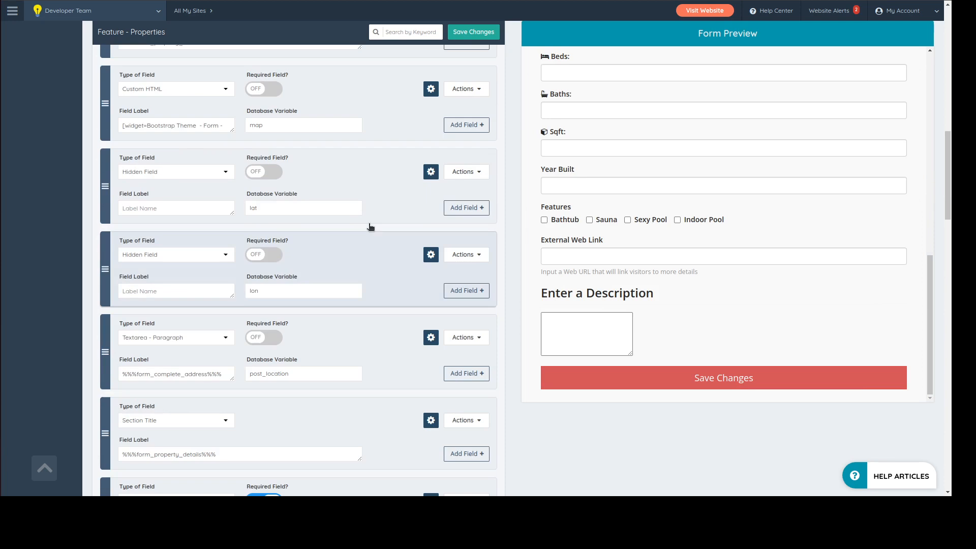